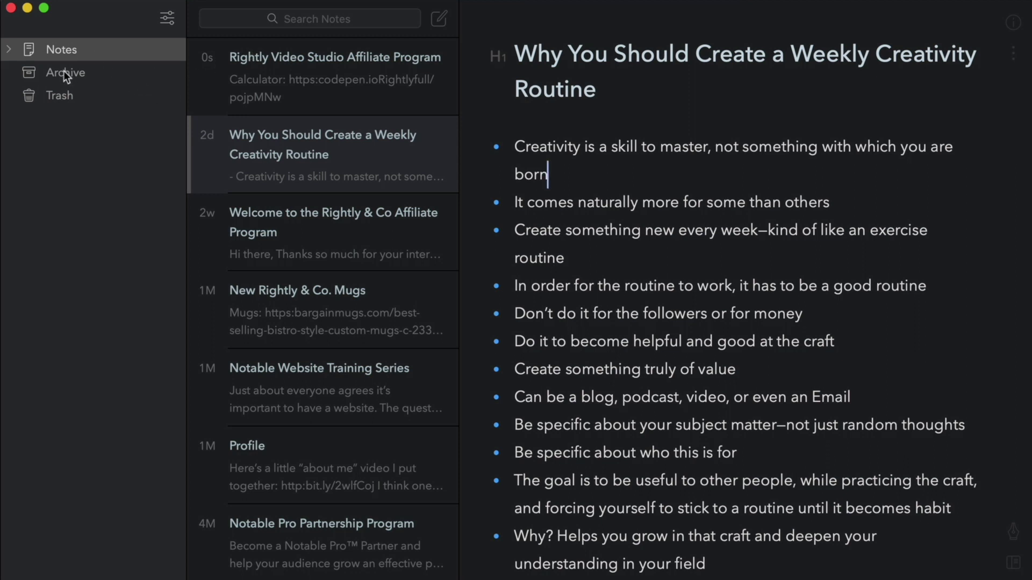
Archive the weekly creativity routine note and start 'This Is Email One in My Series' with lorem_long body.
right_click(379, 148)
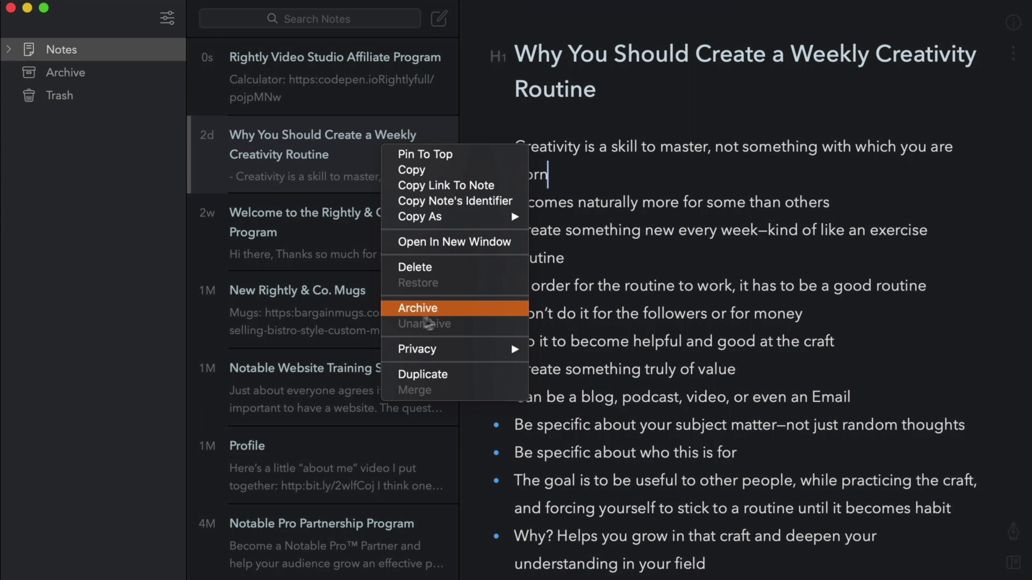
click(439, 311)
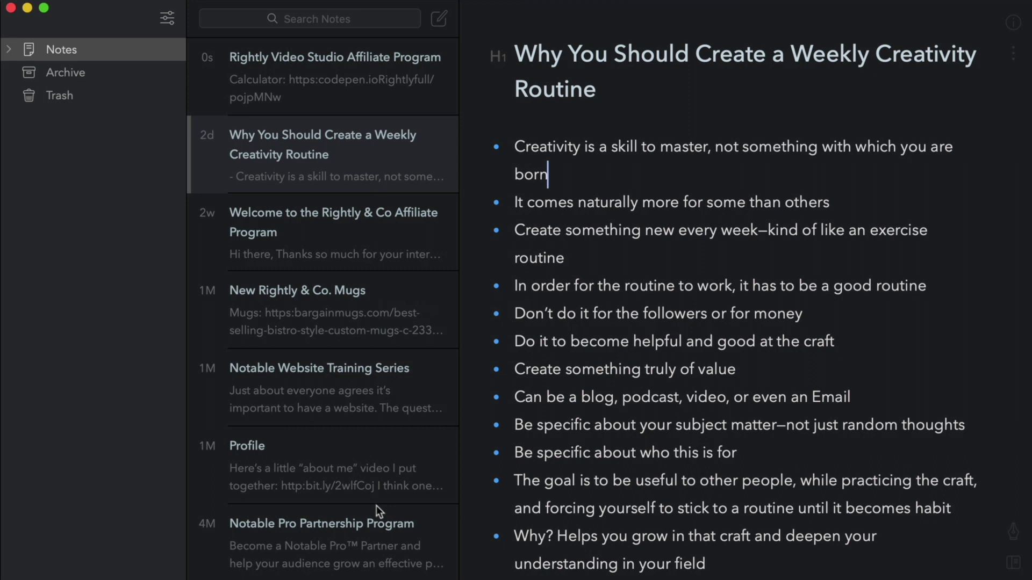
click(439, 20)
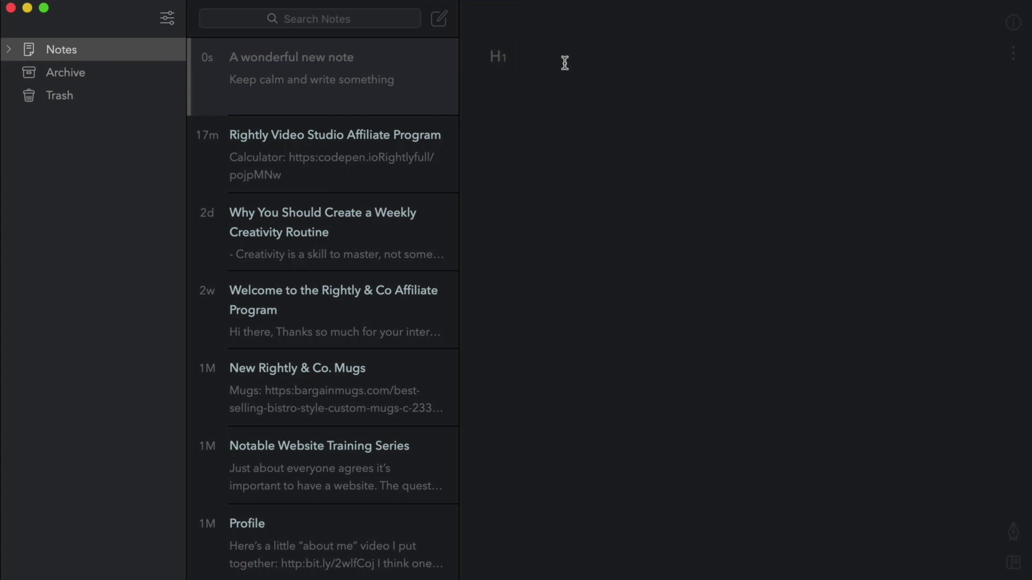
text(This Is Em)
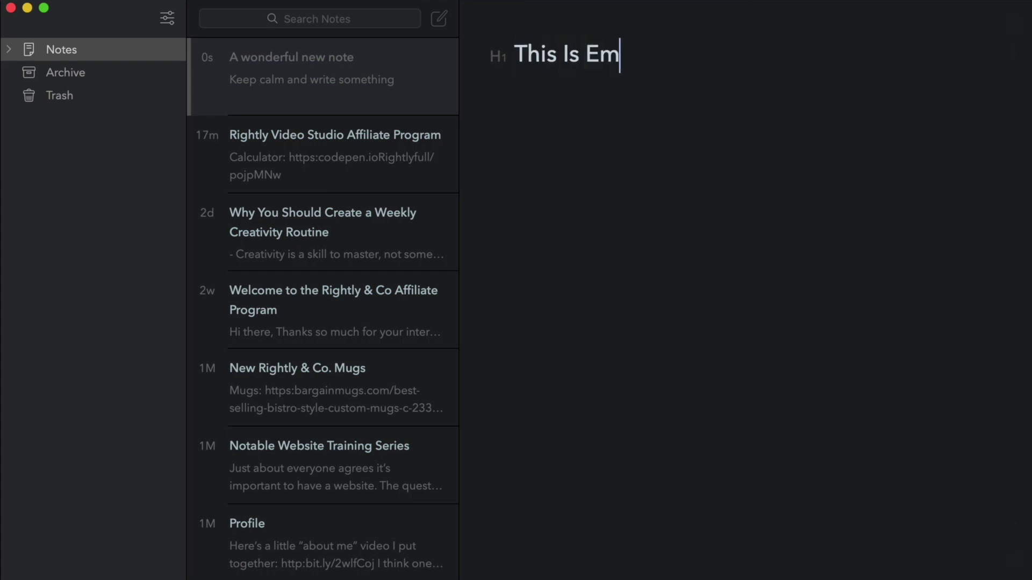
text(ail One in My Ser)
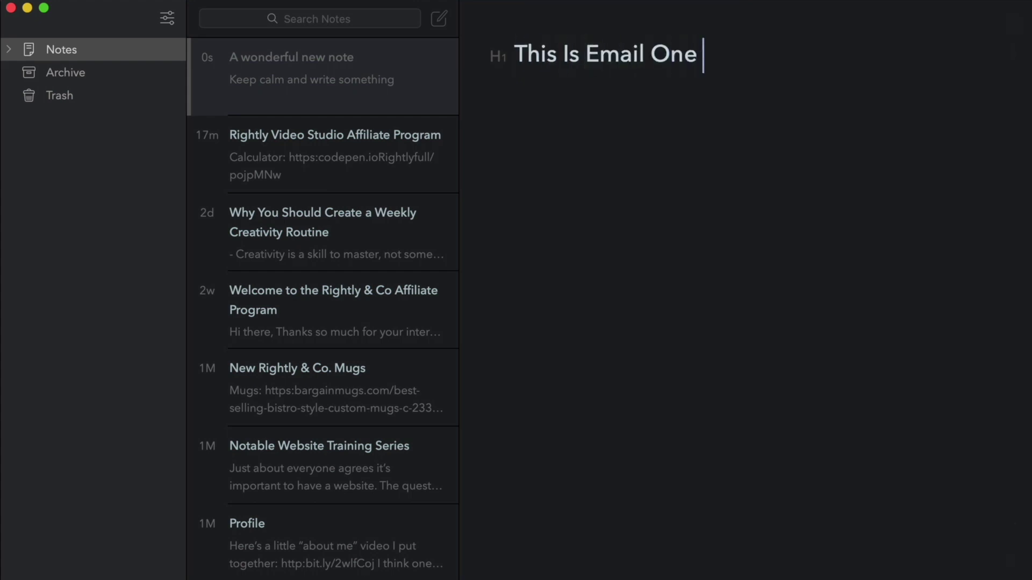
text(ies)
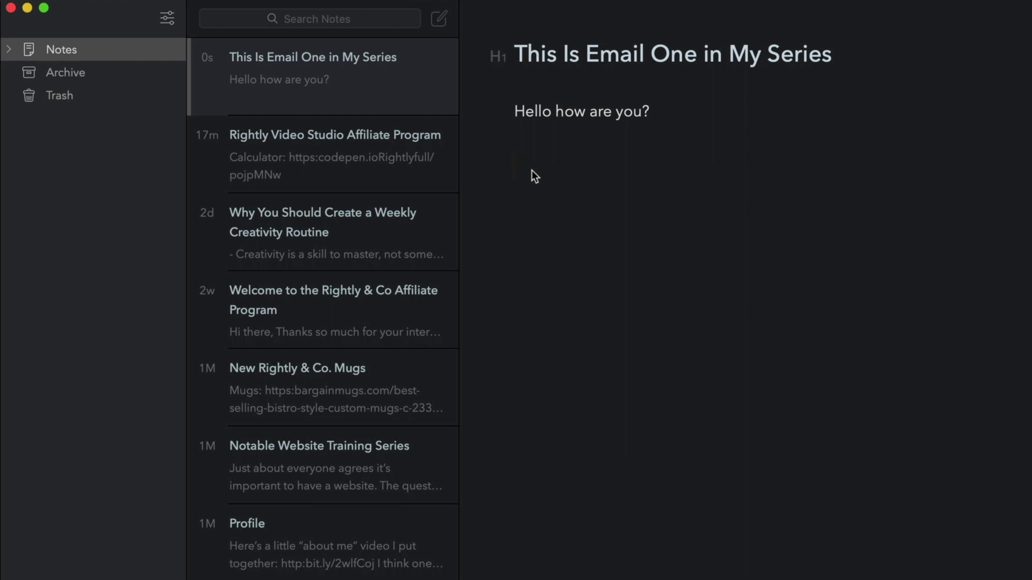
text(long)
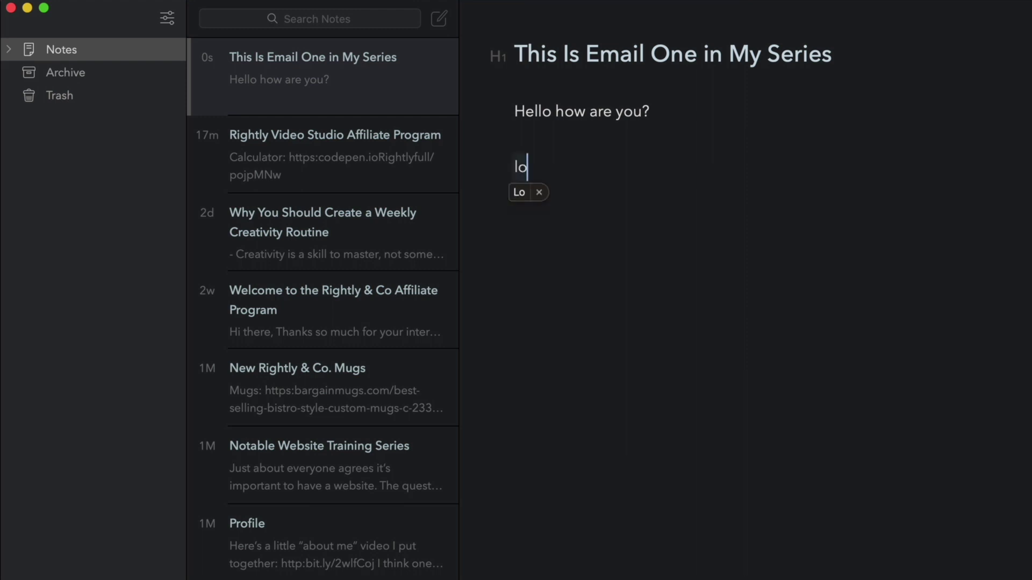
key(BackSpace)
key(BackSpace)
key(BackSpace)
key(BackSpace)
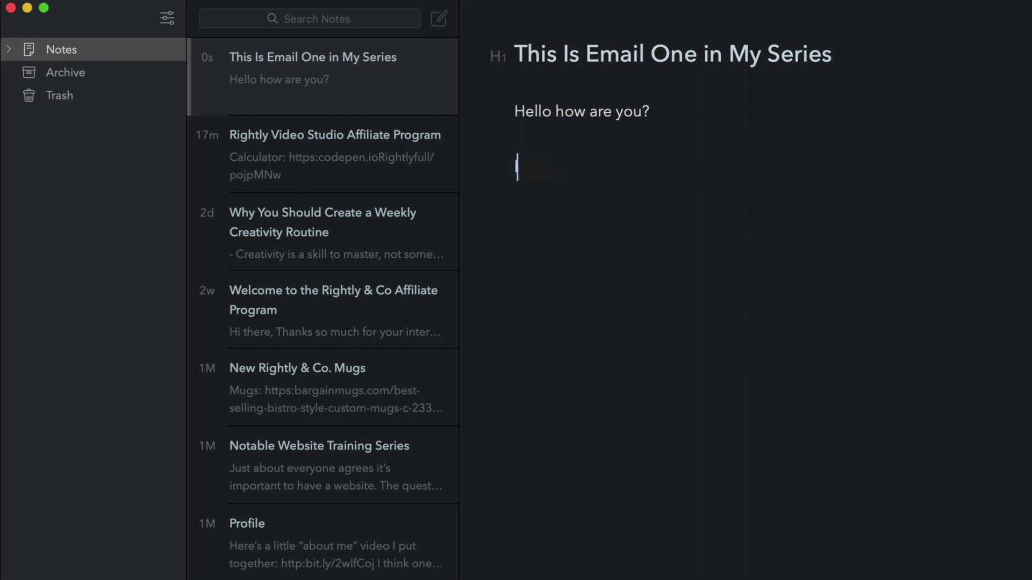
text(lorem_long)
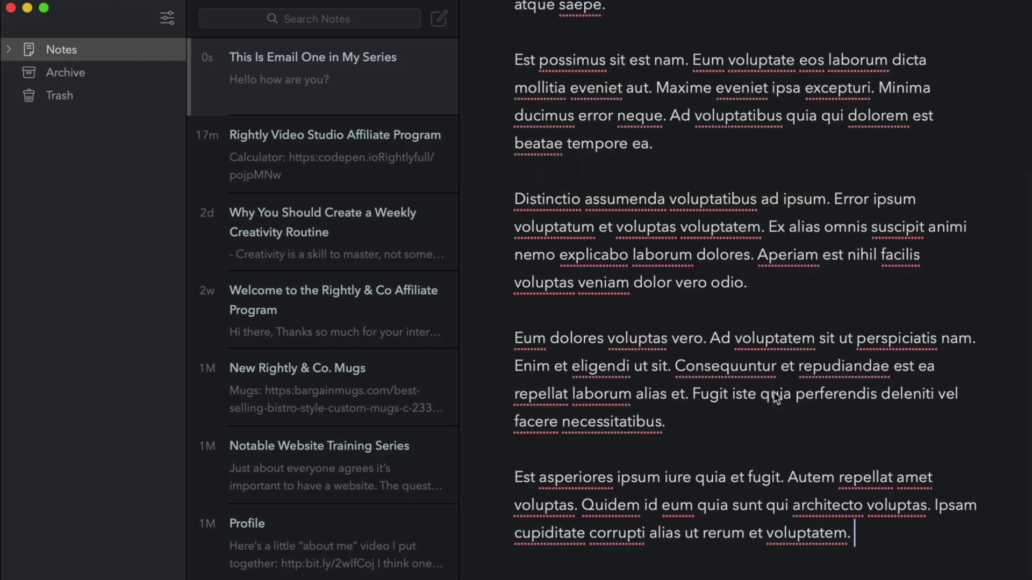
Add the 'All the best,' sign-off followed by the author's name.
key(Return)
key(Return)
text(All the best,)
key(Return)
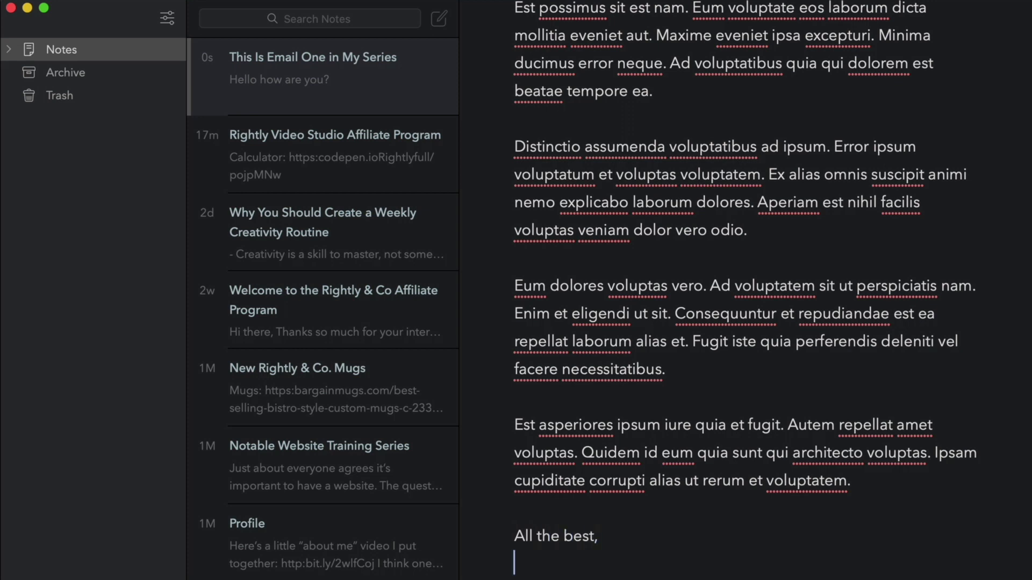
text(Thoma)
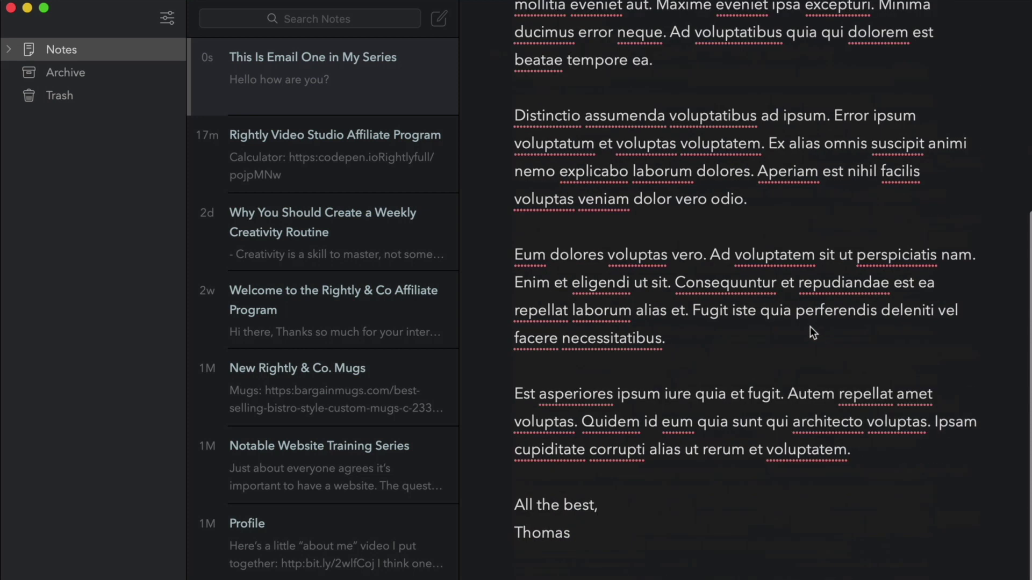
text(s)
key(Return)
key(Return)
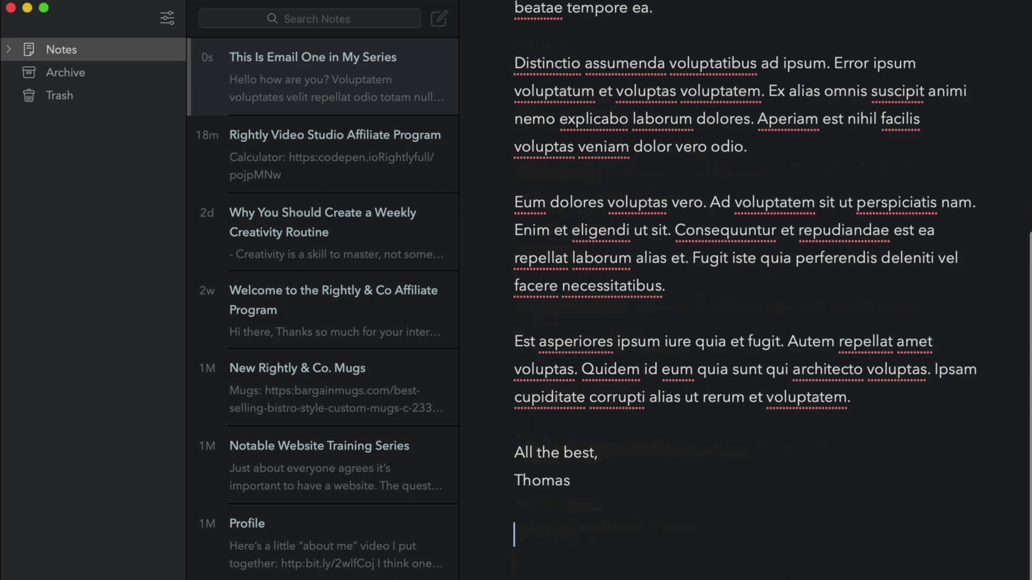
scroll(372, 403, down, 5)
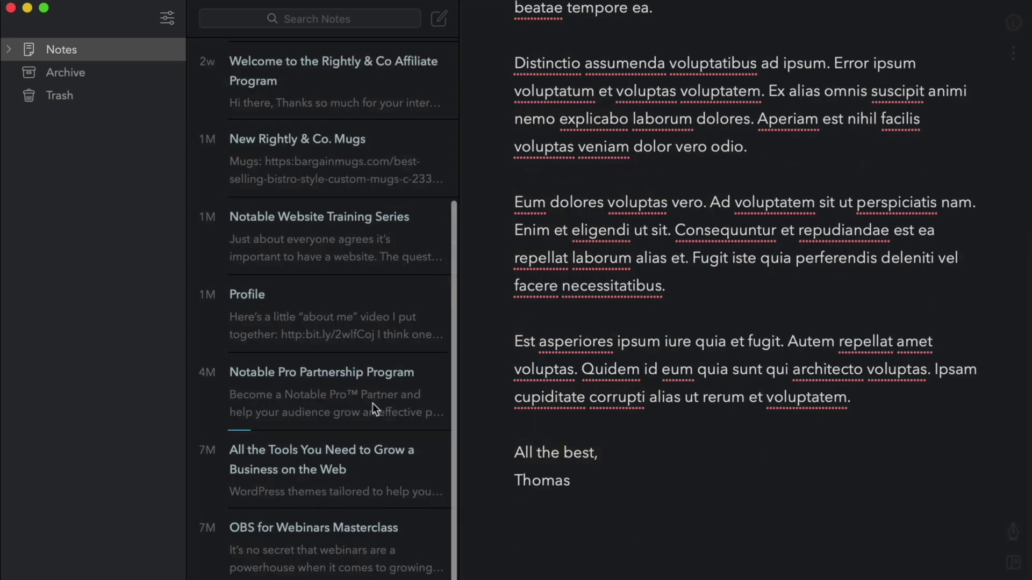
scroll(279, 295, up, 5)
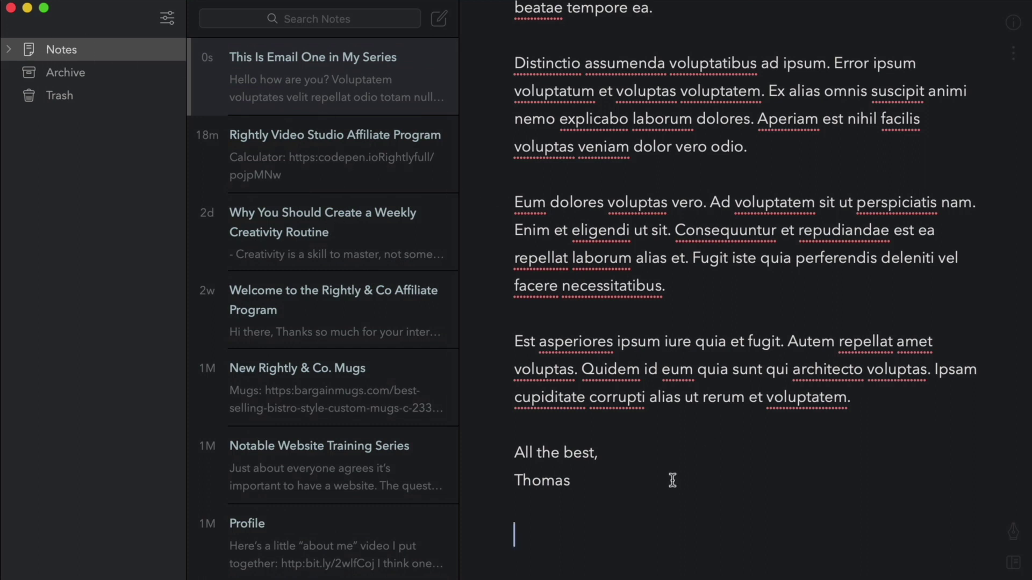
Add the #VSMEmailSeries tag two lines below the sign-off.
text(#VSMEmain)
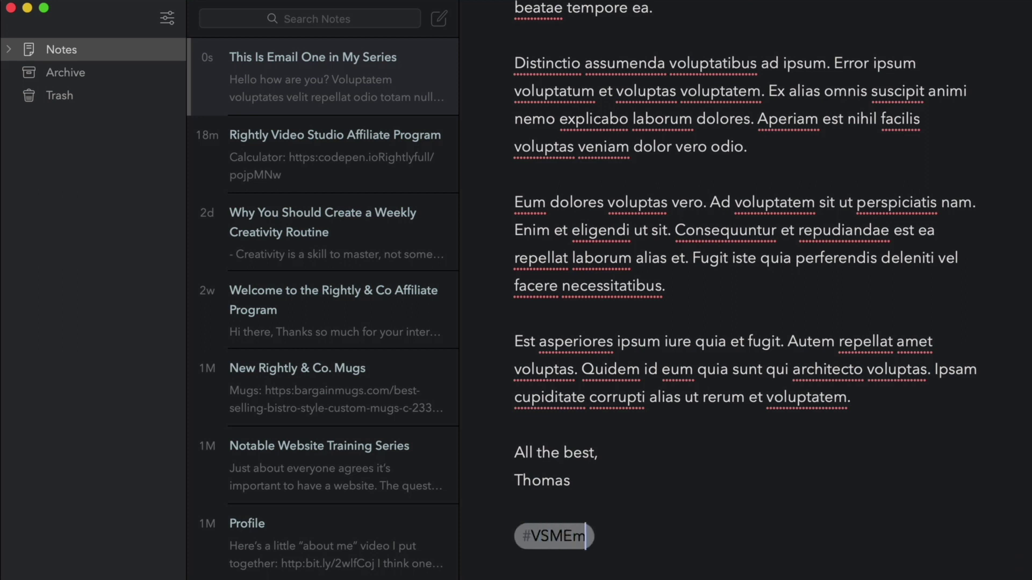
key(BackSpace)
key(BackSpace)
text(ilSeries)
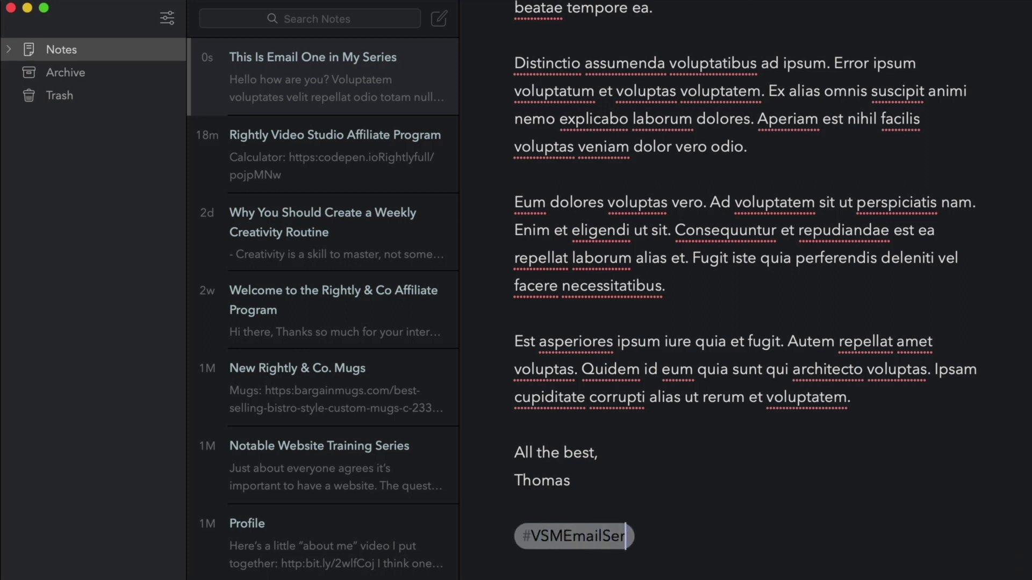
click(632, 498)
key(Return)
key(Return)
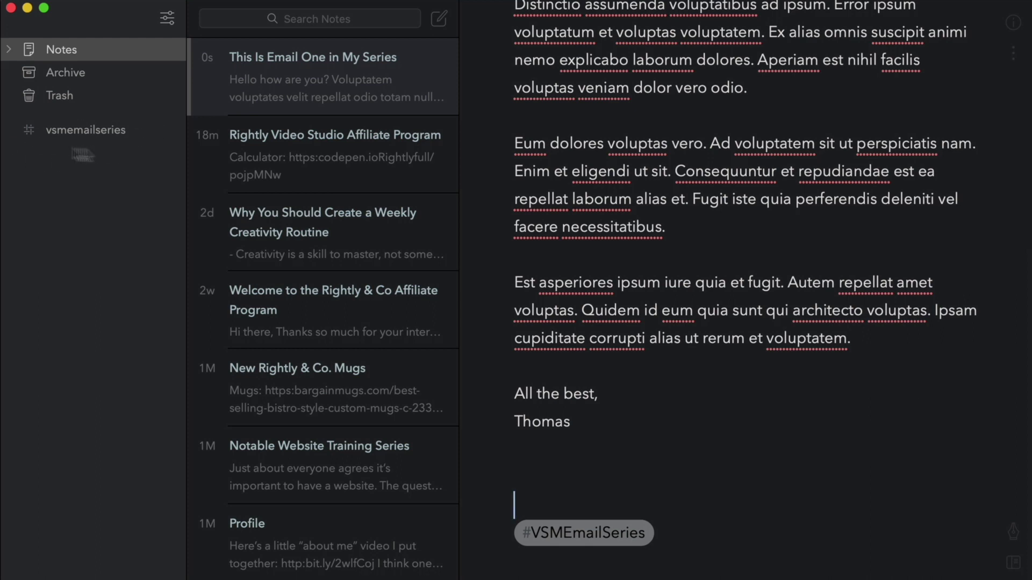
Filter the note list to the vsmemailseries tag and start a new note within it.
click(111, 134)
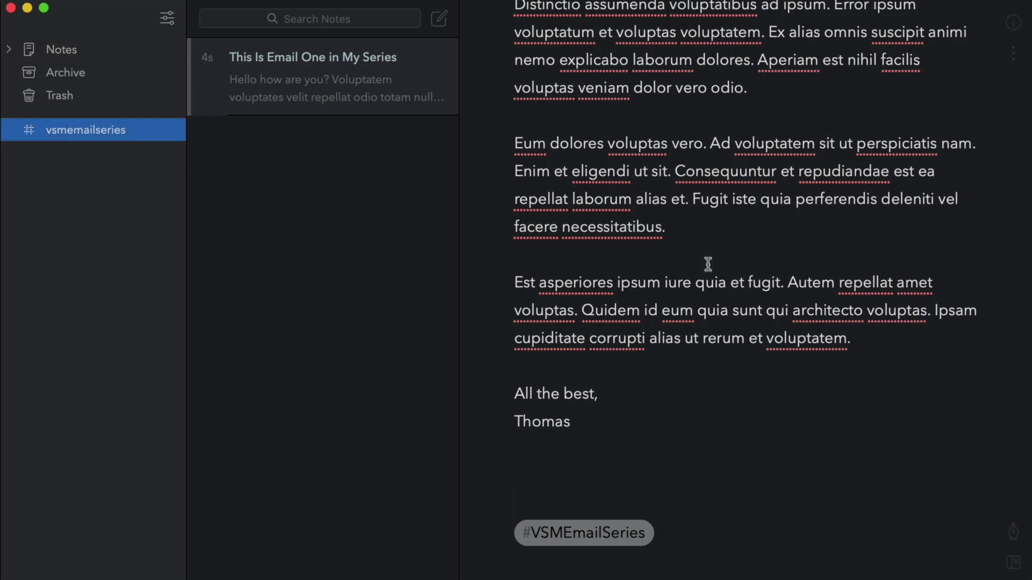
scroll(726, 307, down, 15)
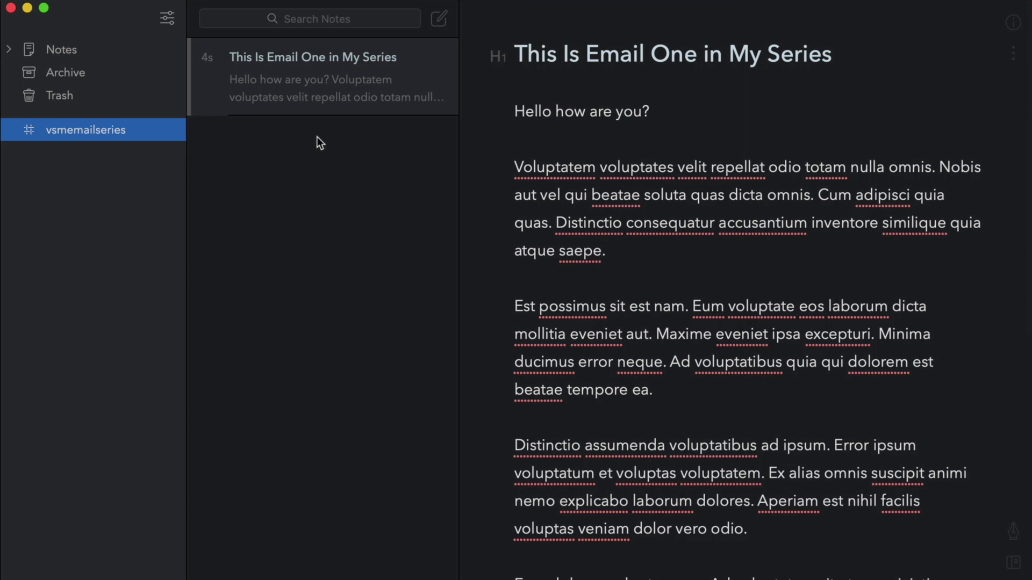
click(435, 22)
Write a 'My Next Email' note with greeting 'Hi me again!!' and lorem_long paragraphs.
text(My Next Email)
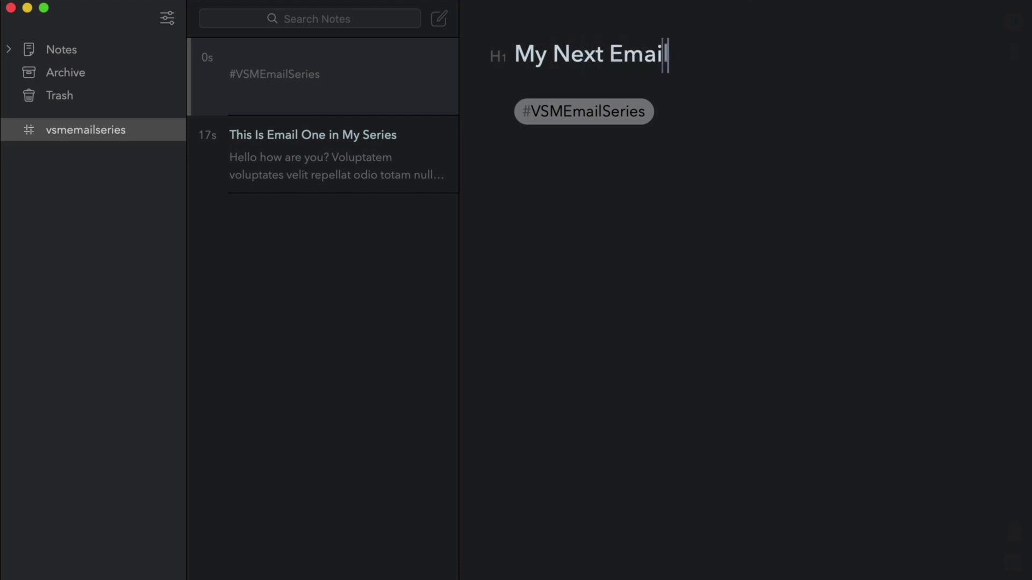
key(Return)
key(Return)
text(Hi me again!!)
key(Return)
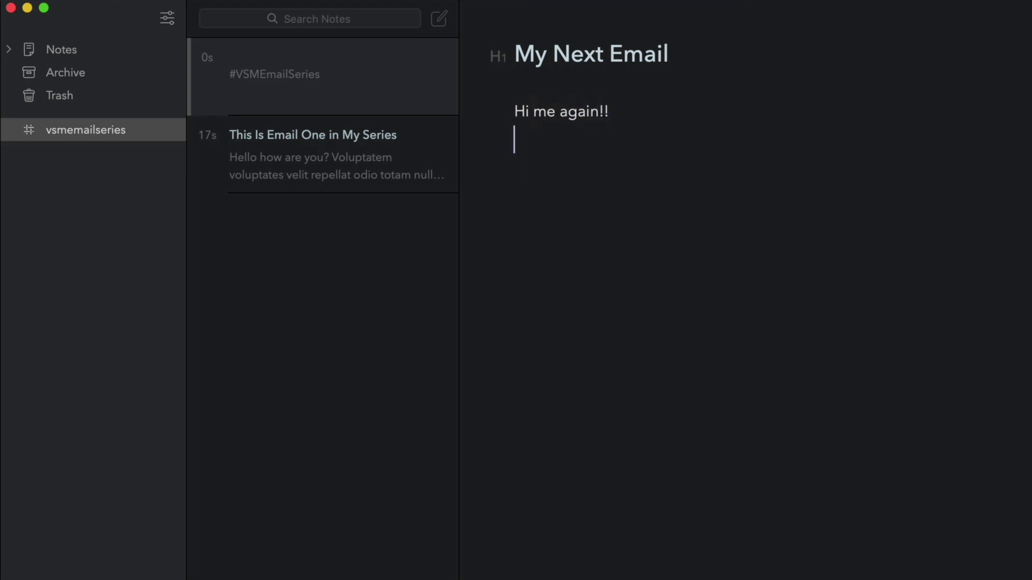
text(lorem_long)
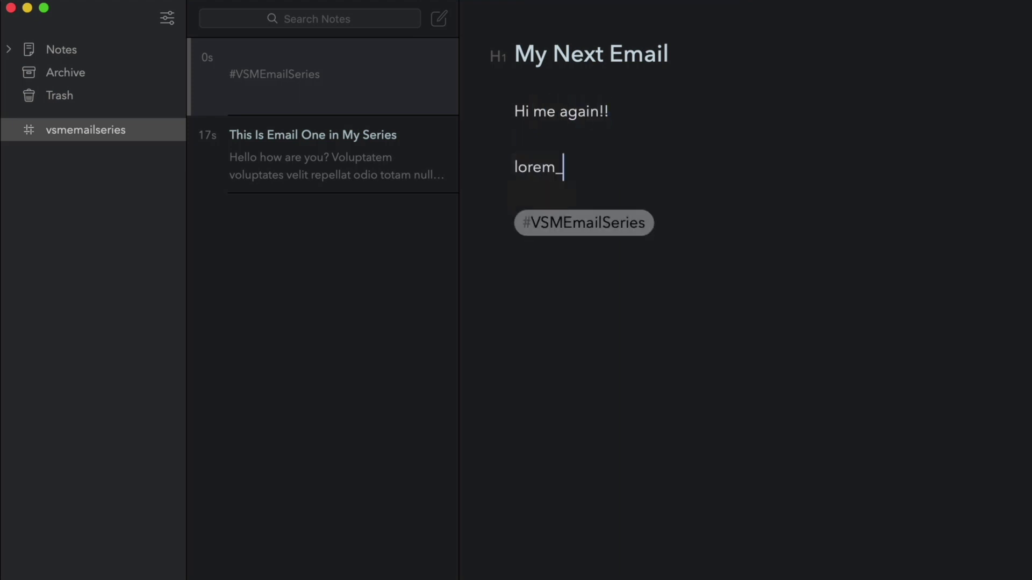
key(Return)
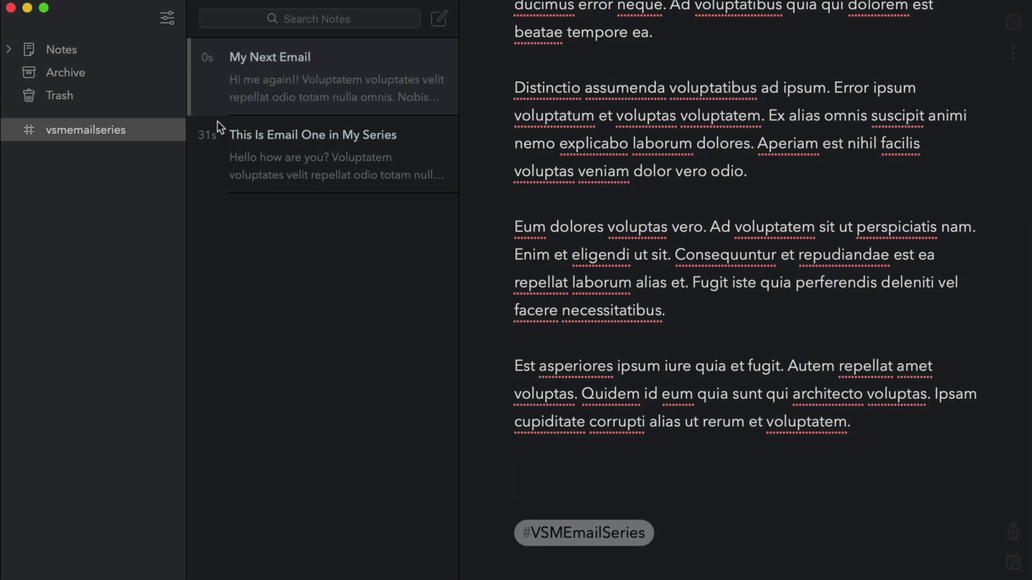
Create a note titled 'Email Number Three' with the pasted email body, then review the series notes.
click(357, 177)
click(349, 70)
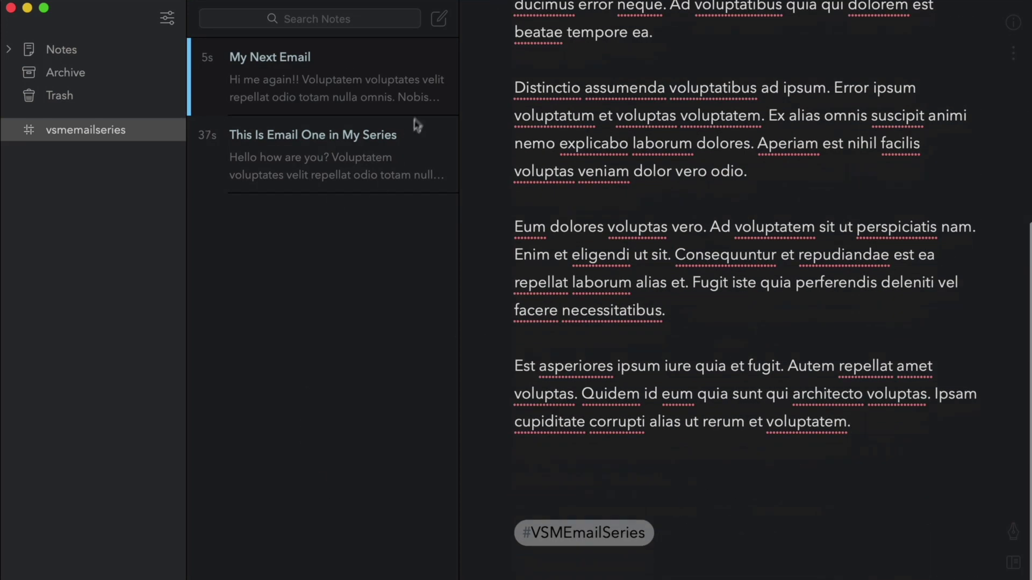
click(439, 19)
text(email)
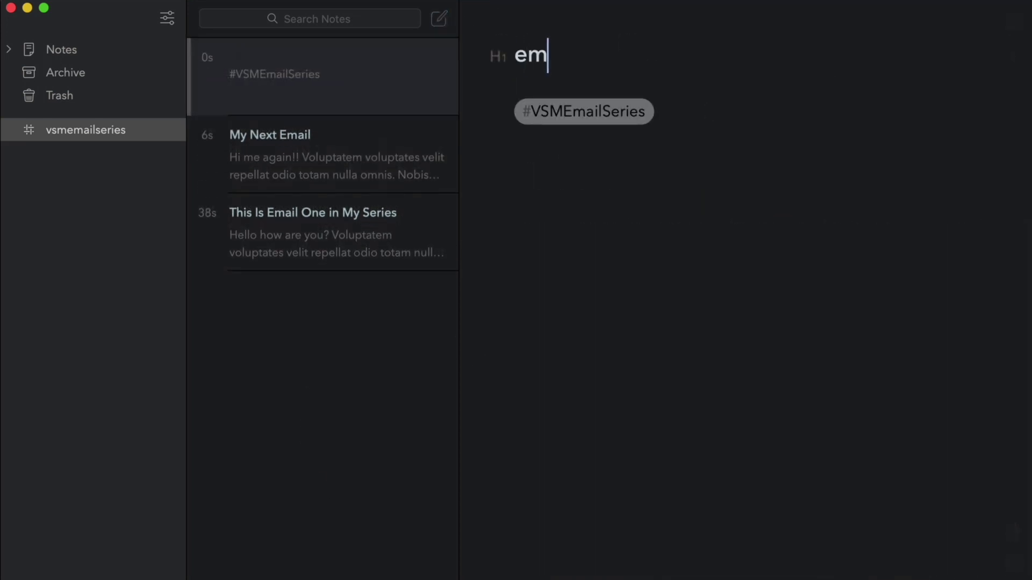
key(BackSpace)
key(BackSpace)
key(BackSpace)
key(BackSpace)
key(BackSpace)
text(Email Number Three)
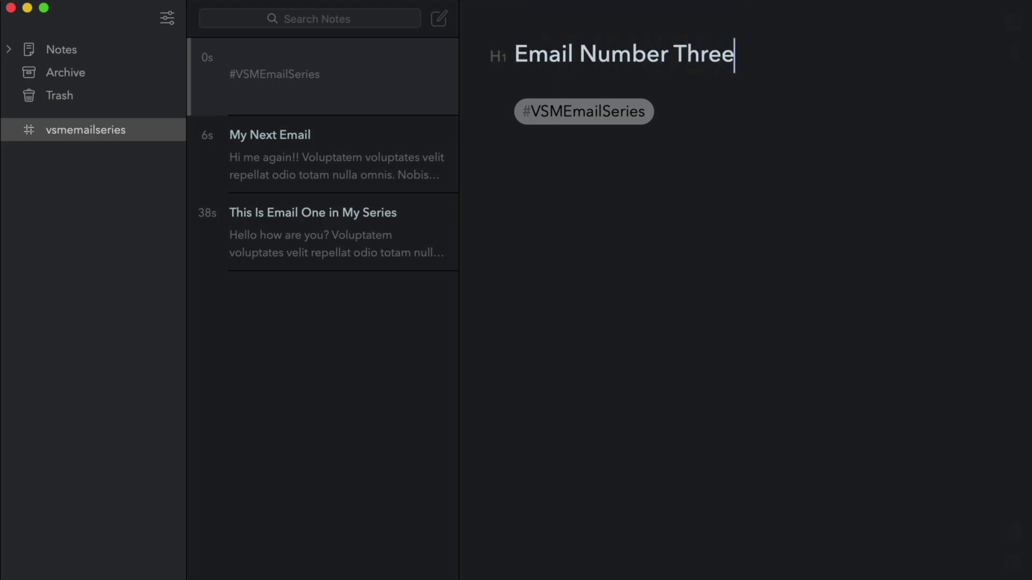
text(Est possimus sit est nam. Eum voluptate eos laborum dicta mollitia eveniet aut. Maxime eveniet ipsa excepturi. Minima ducimus error neque. Ad voluptatibus quia qui dolorem est beatae tempore ea.  That’s it!!  All the best, Thomas)
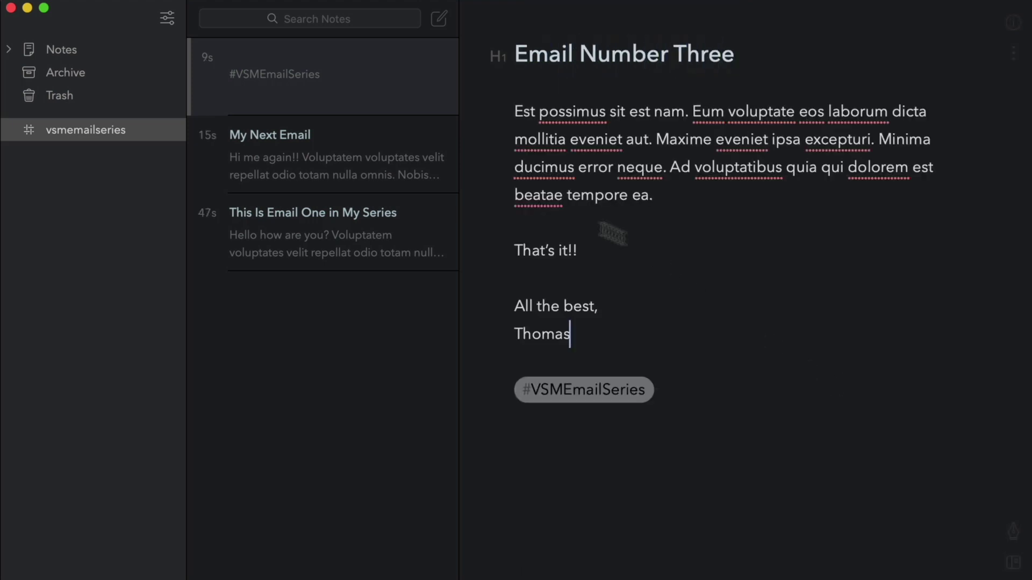
click(672, 280)
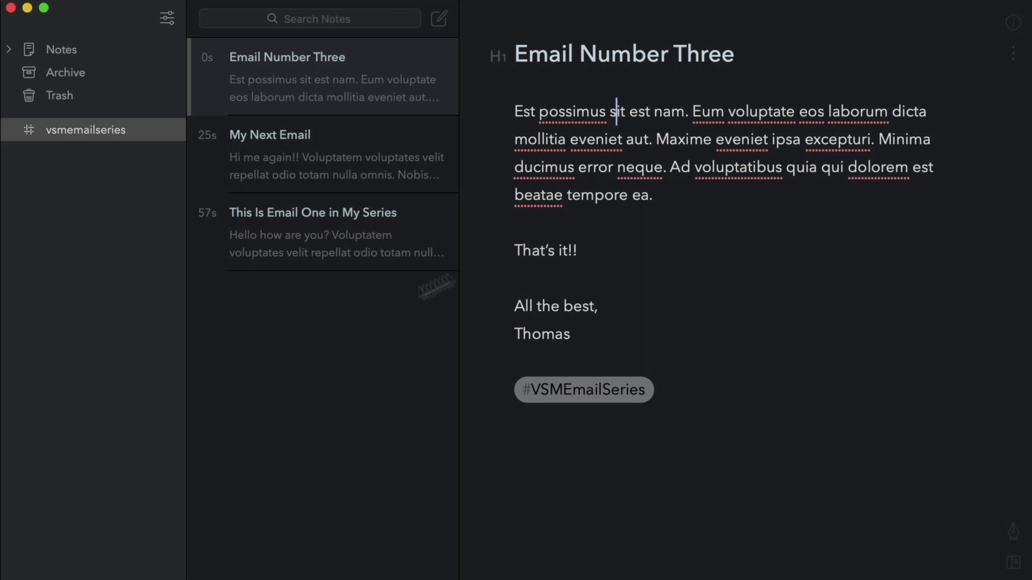
click(364, 142)
key(Down)
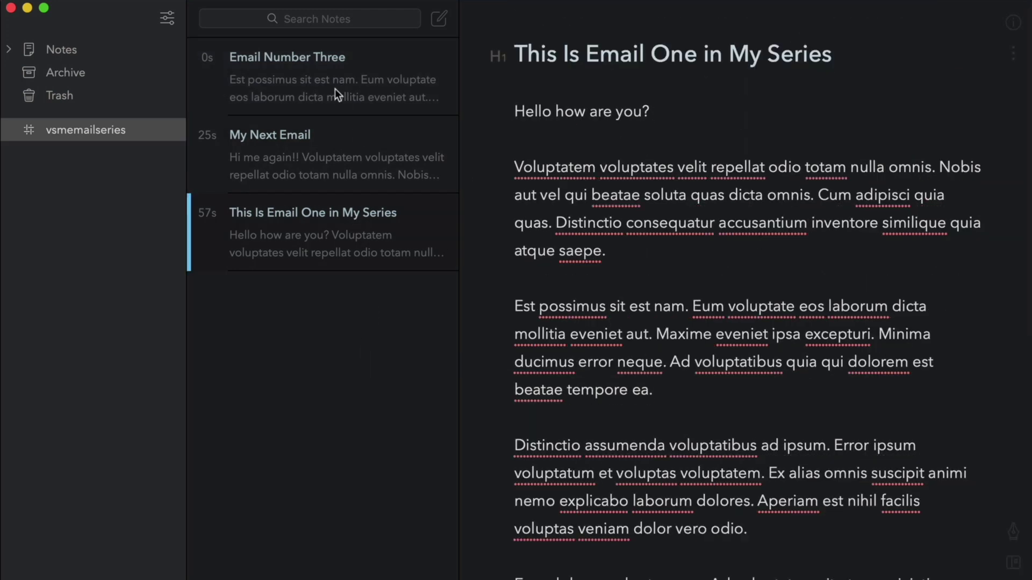
Select the three series notes, try dragging them toward Archive, then deselect them.
click(334, 97)
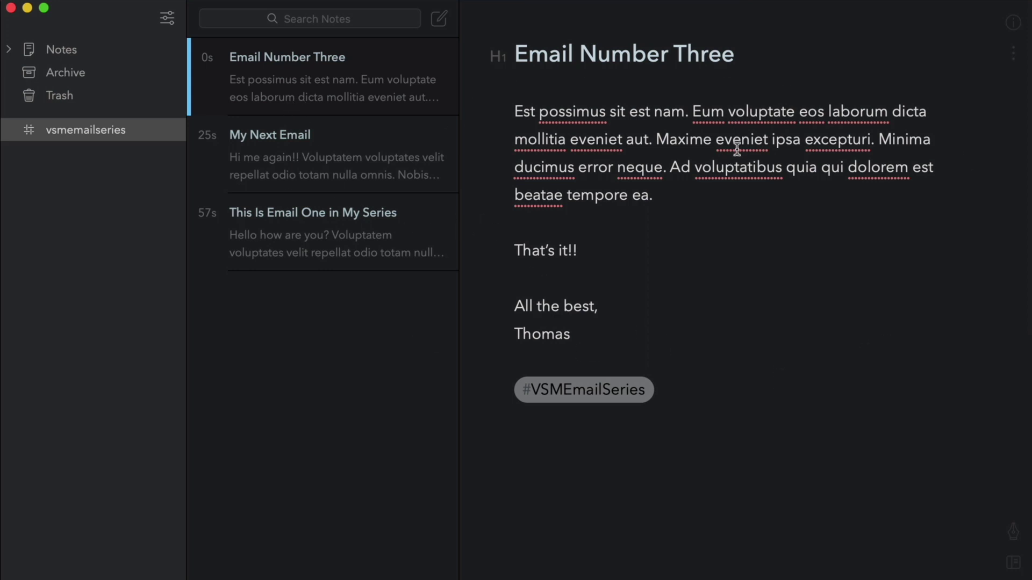
shift+click(353, 237)
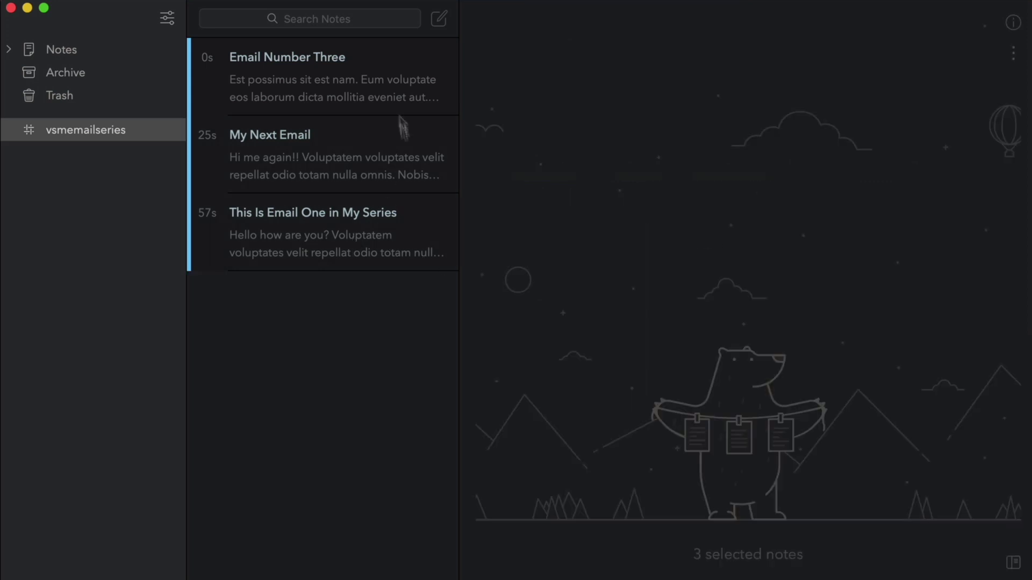
drag(368, 226, 313, 341)
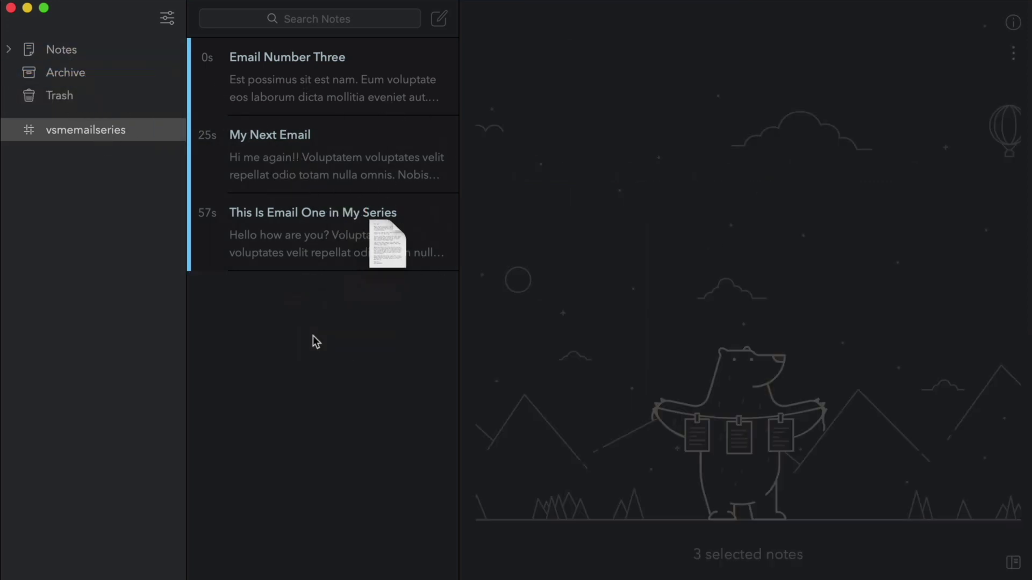
click(350, 318)
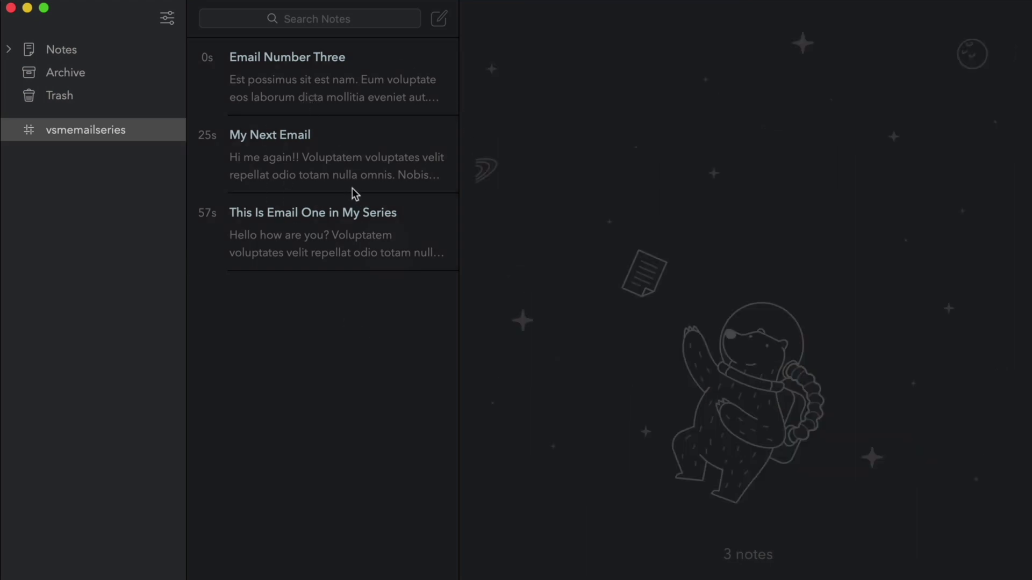
Browse all notes, reopen Email Number Three, and filter to its VSMEmailSeries tag.
click(108, 50)
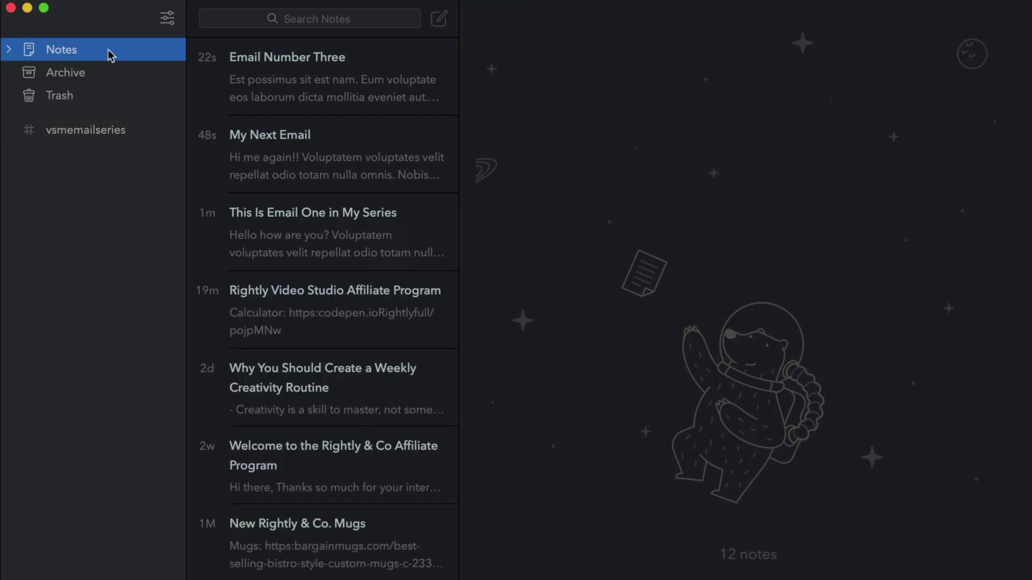
scroll(383, 276, down, 5)
scroll(383, 277, up, 5)
scroll(382, 275, down, 5)
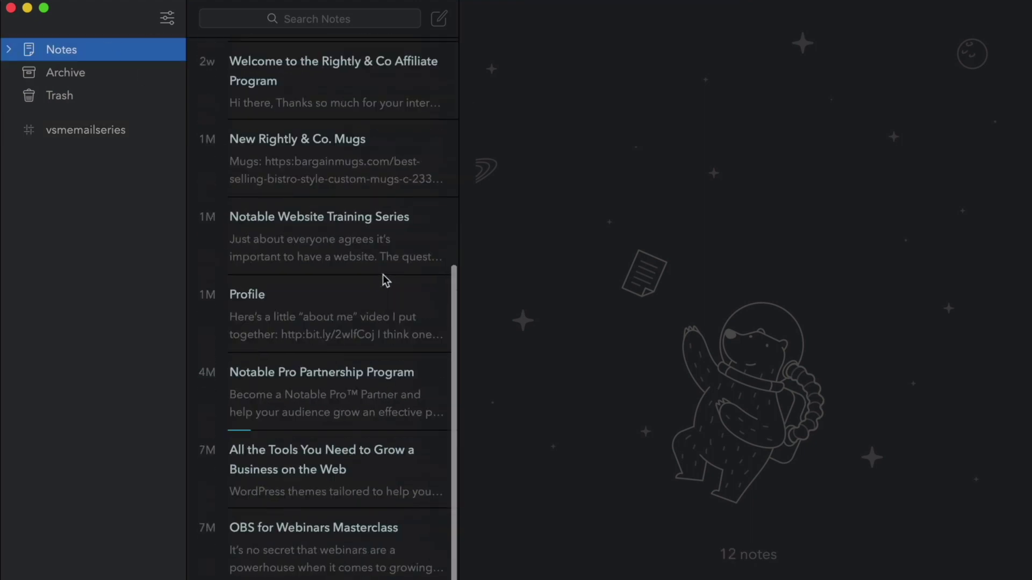
click(369, 240)
scroll(366, 262, up, 5)
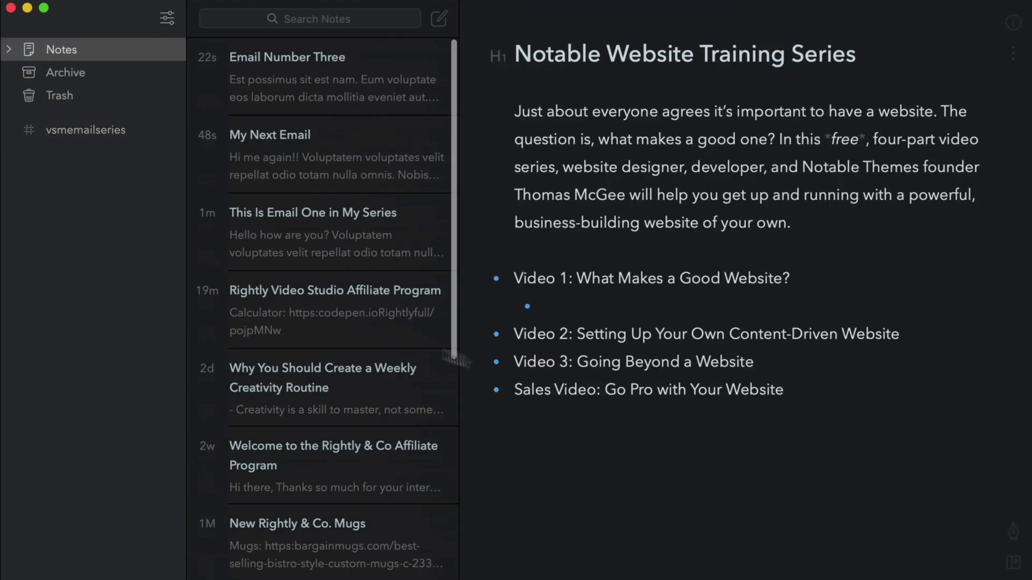
click(339, 78)
click(595, 399)
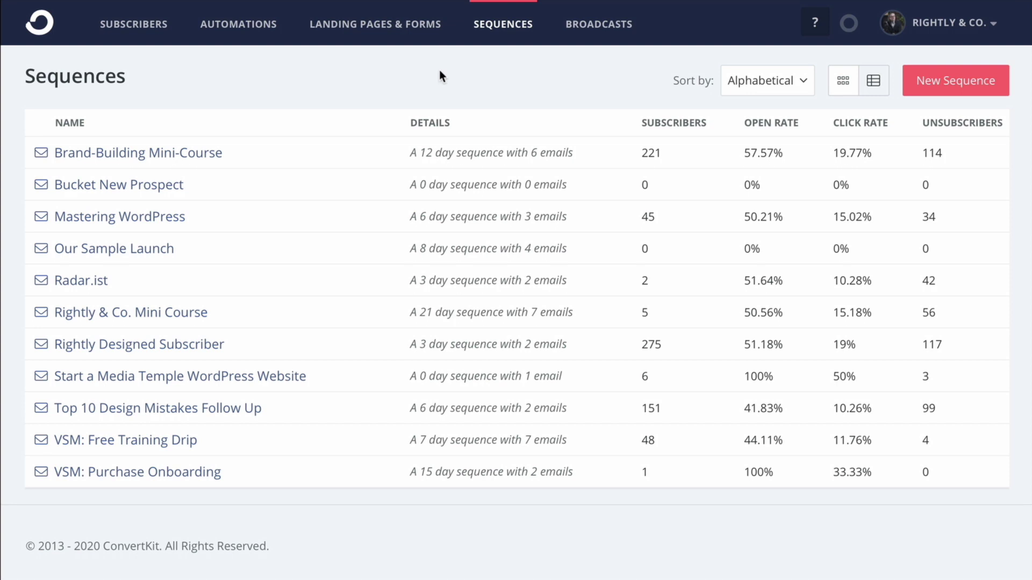
Create a new ConvertKit sequence named 'RightlyTV Test'.
click(952, 90)
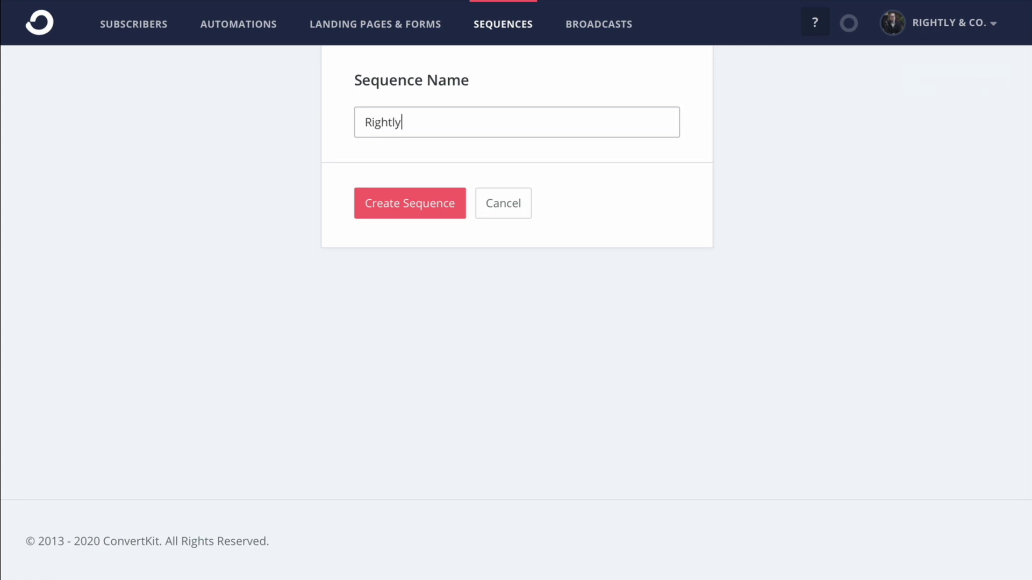
text(RightlyTV Test)
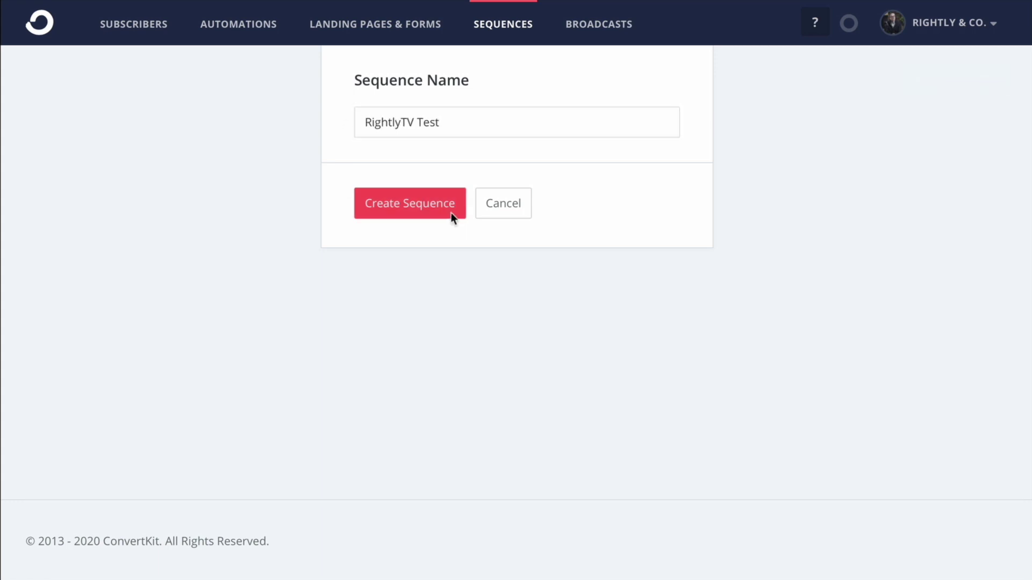
click(414, 202)
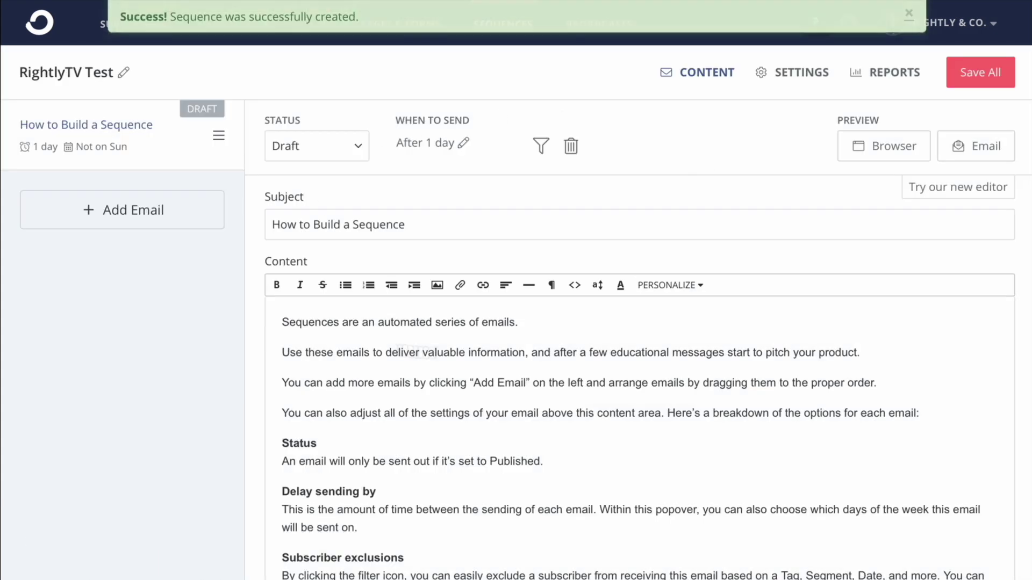
scroll(562, 350, down, 3)
scroll(562, 350, up, 3)
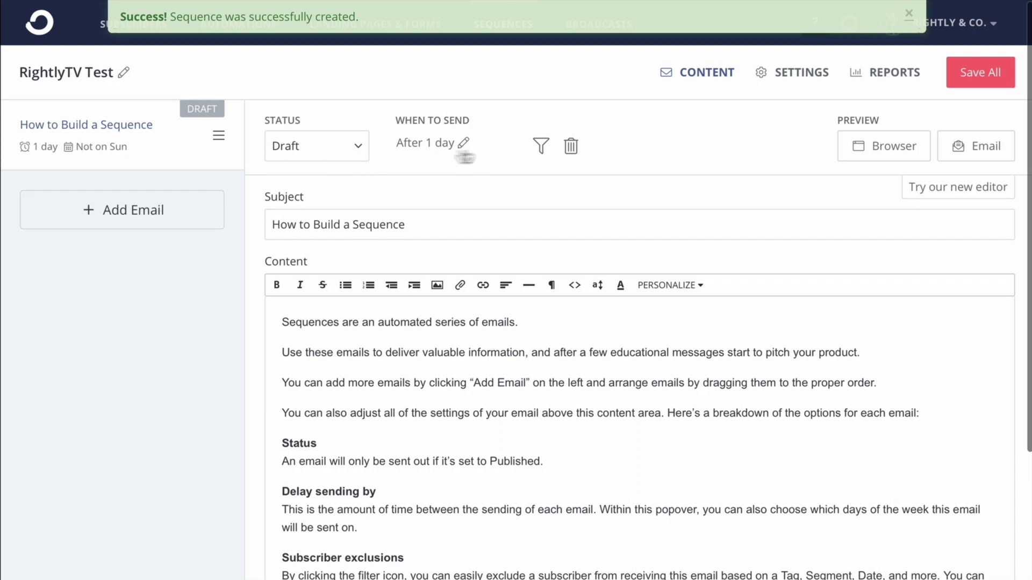
Keep the first email's status as Draft and add a second email to the sequence.
click(305, 155)
click(178, 320)
scroll(499, 386, down, 3)
scroll(149, 289, up, 3)
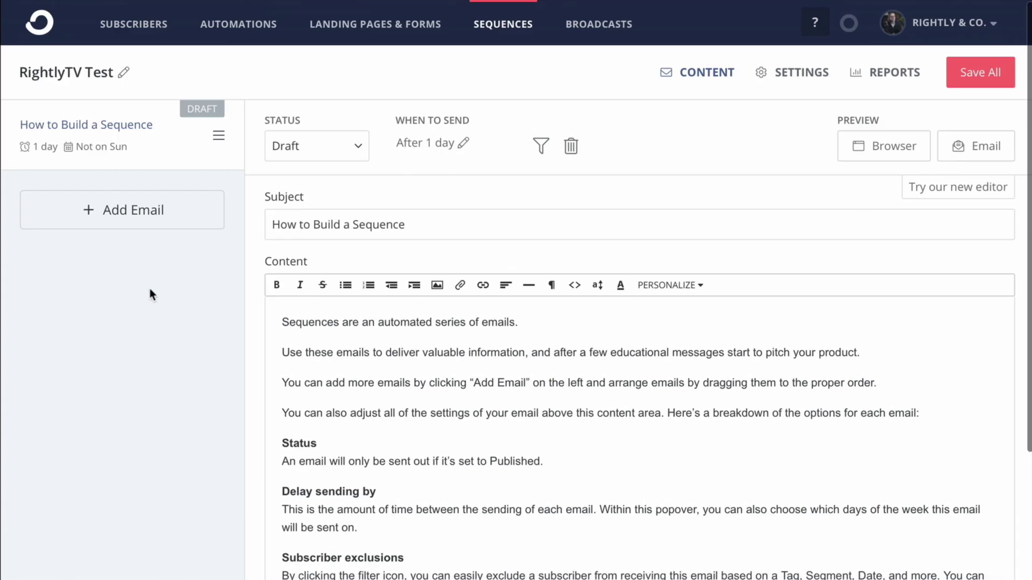
click(174, 213)
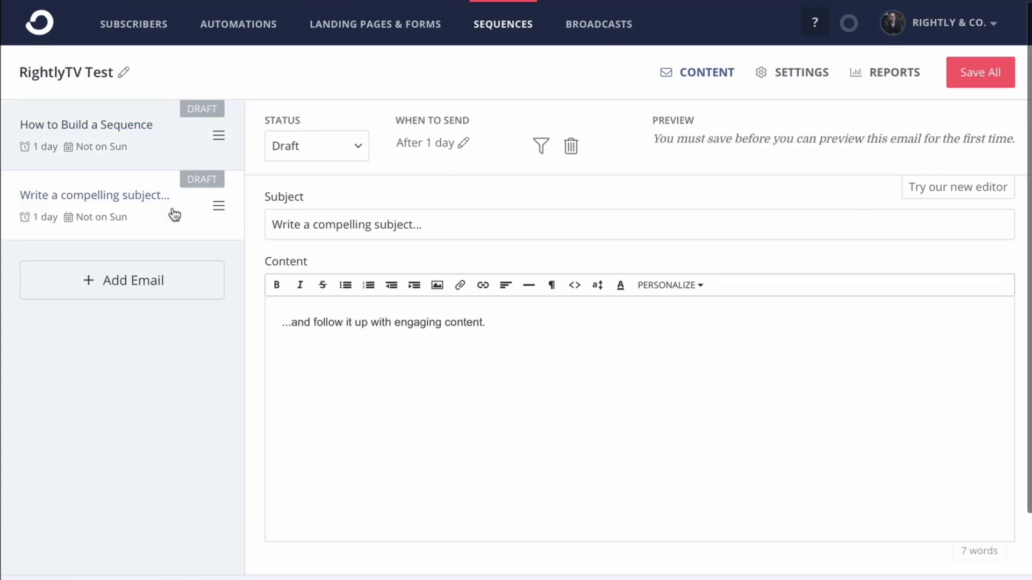
Use the note title 'This Is Email One in My Series' as the ConvertKit email subject.
drag(475, 232, 220, 246)
key(super+Tab)
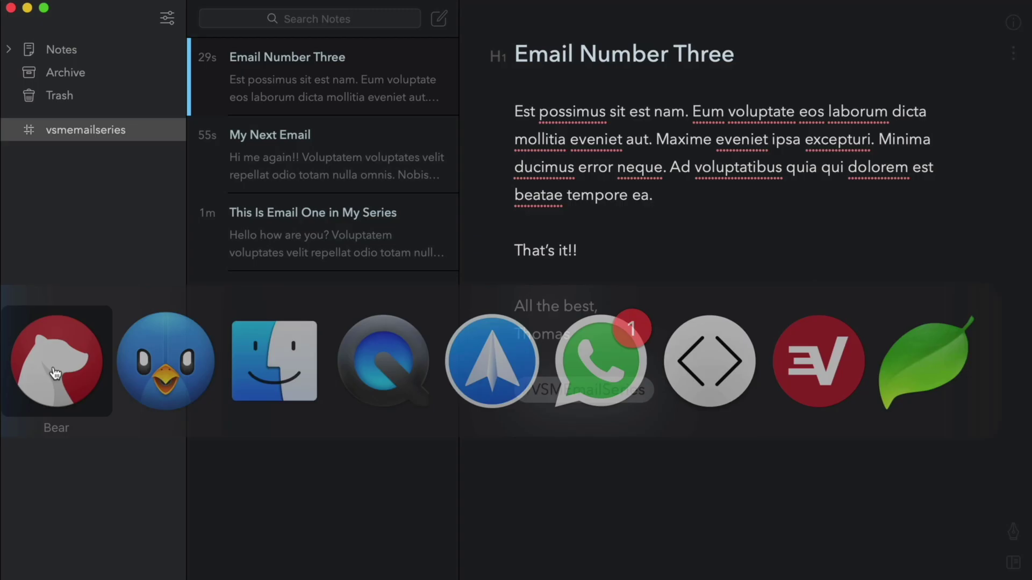
click(327, 236)
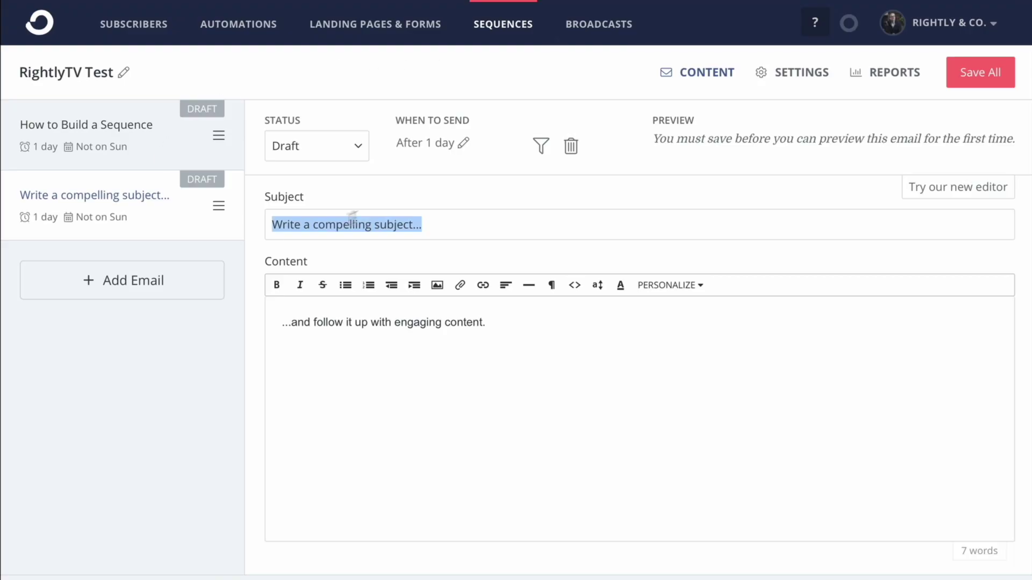
drag(457, 224, 171, 211)
text(This Is Email One in My Series)
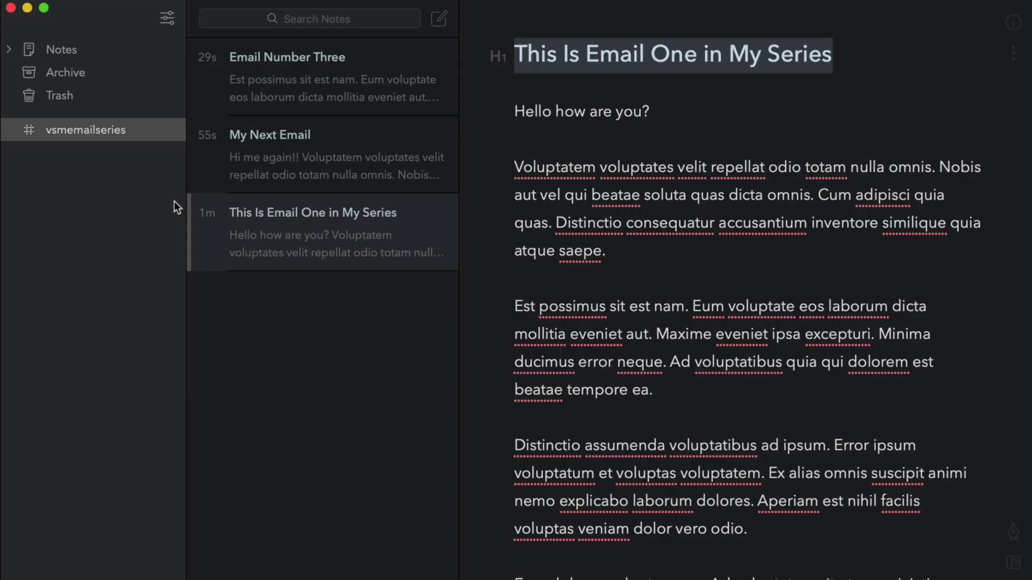
Italicize the Est possimus paragraph in the Bear note.
drag(685, 389, 451, 298)
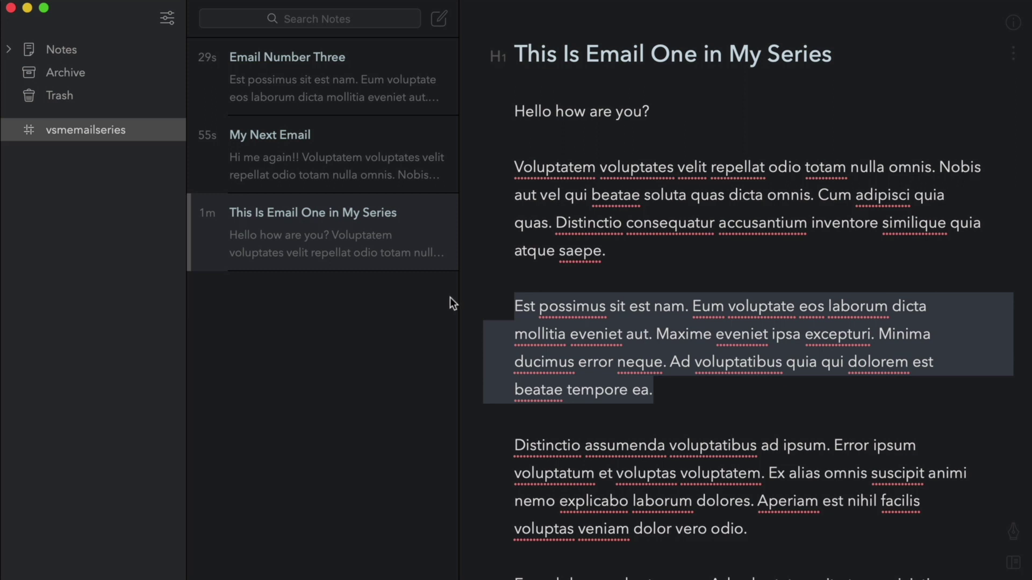
key(super+i)
key(Right)
scroll(873, 253, down, 3)
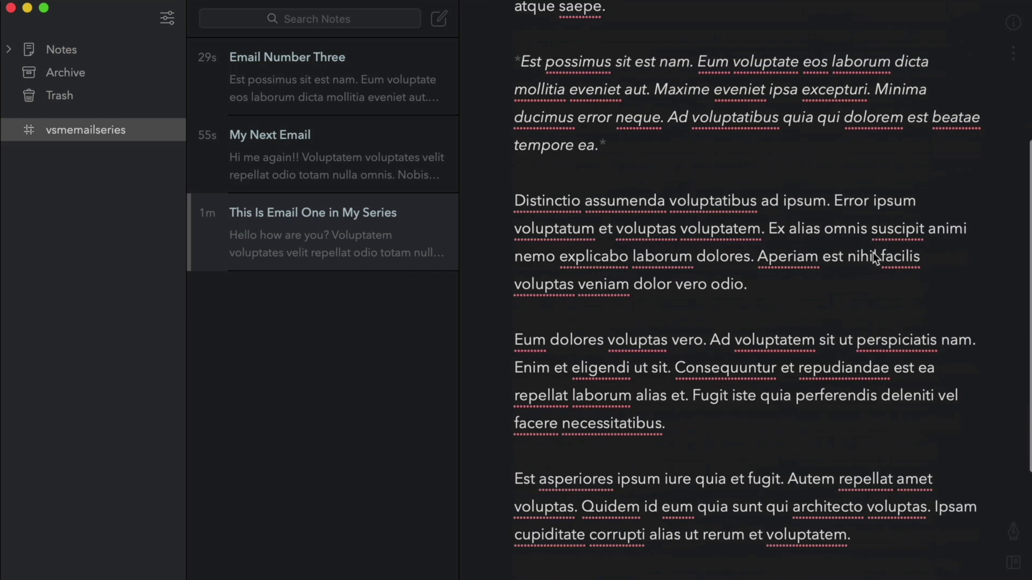
scroll(873, 252, down, 4)
Bold the phrase 'Ex alias omnis' and select the whole note text.
drag(772, 93, 866, 92)
key(super+b)
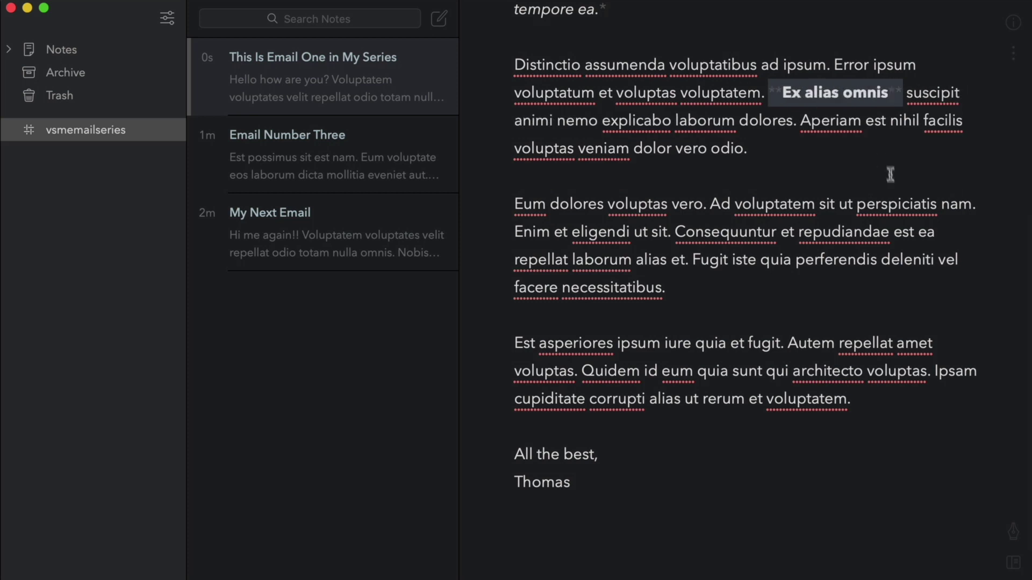
scroll(838, 278, down, 2)
drag(644, 425, 497, 125)
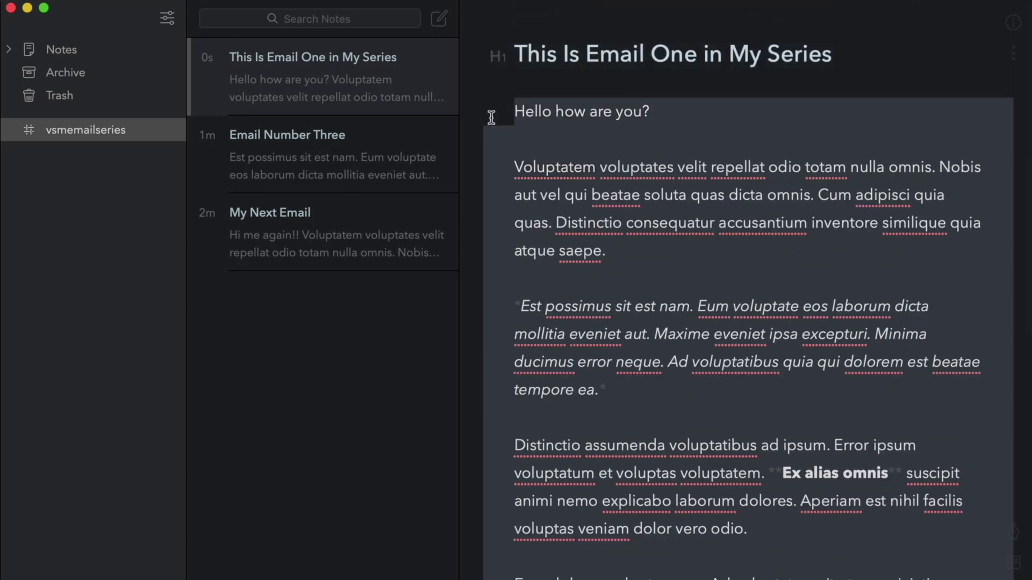
click(597, 413)
scroll(789, 364, down, 5)
click(782, 348)
key(Return)
key(Return)
text(Here Is the Main CTA Link)
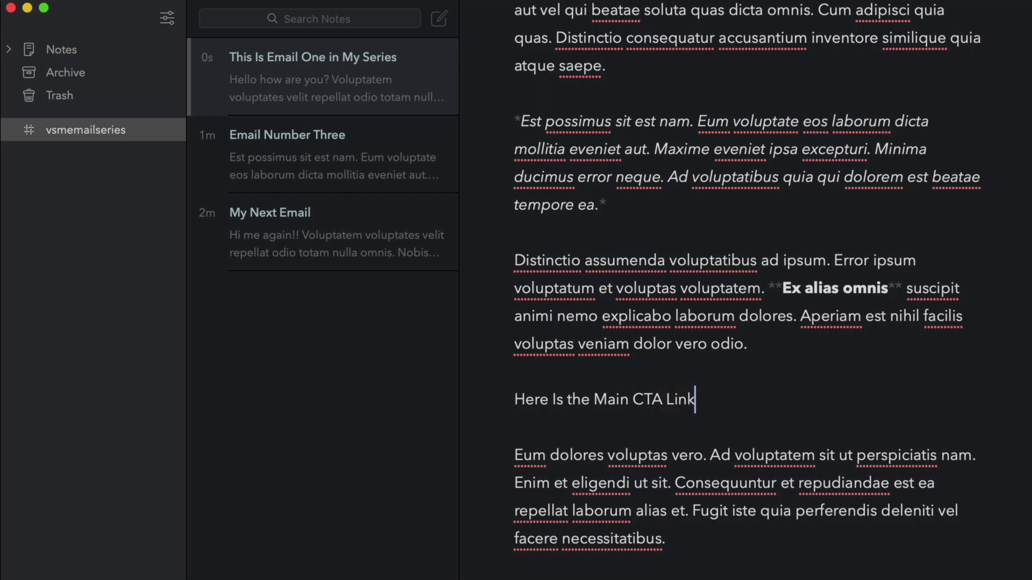
drag(732, 396, 457, 404)
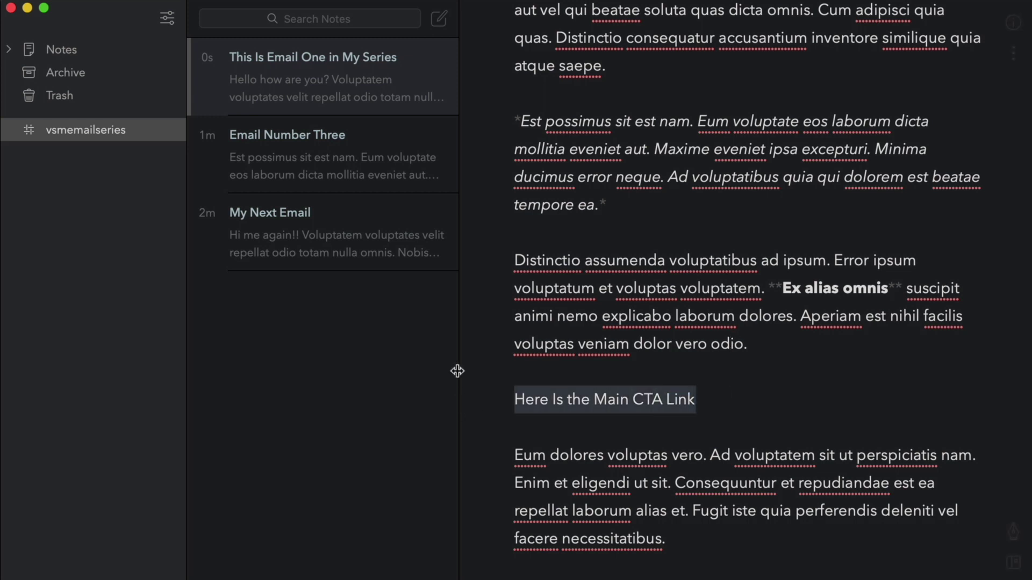
key(super+k)
text(https://rightly.c)
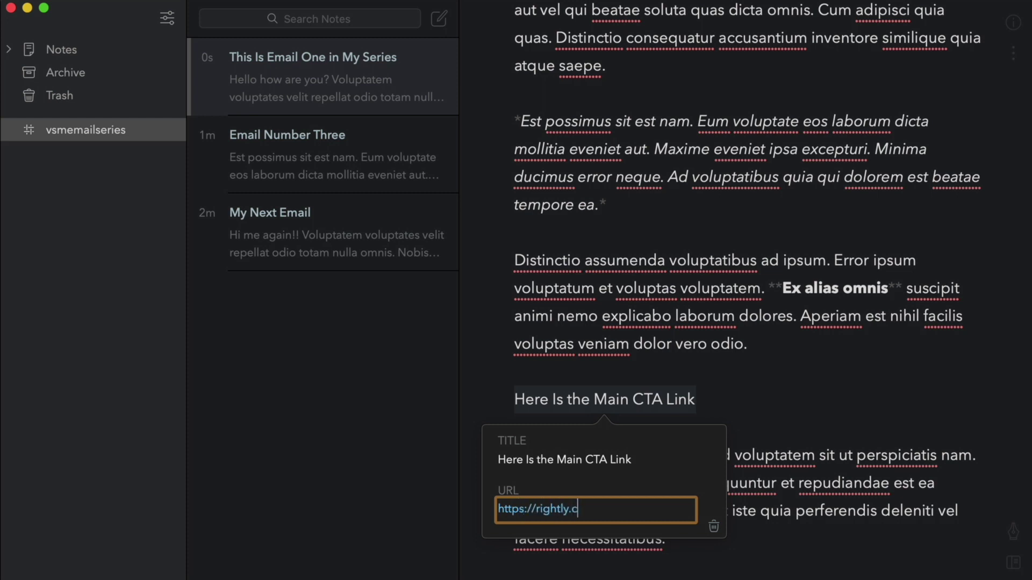
text(o)
key(Return)
scroll(809, 434, down, 5)
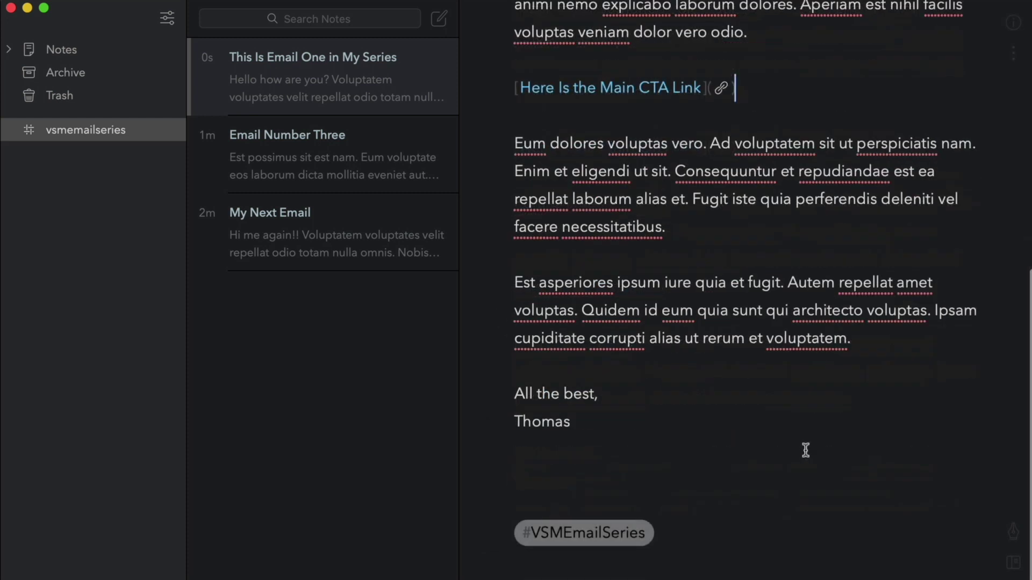
scroll(570, 269, up, 10)
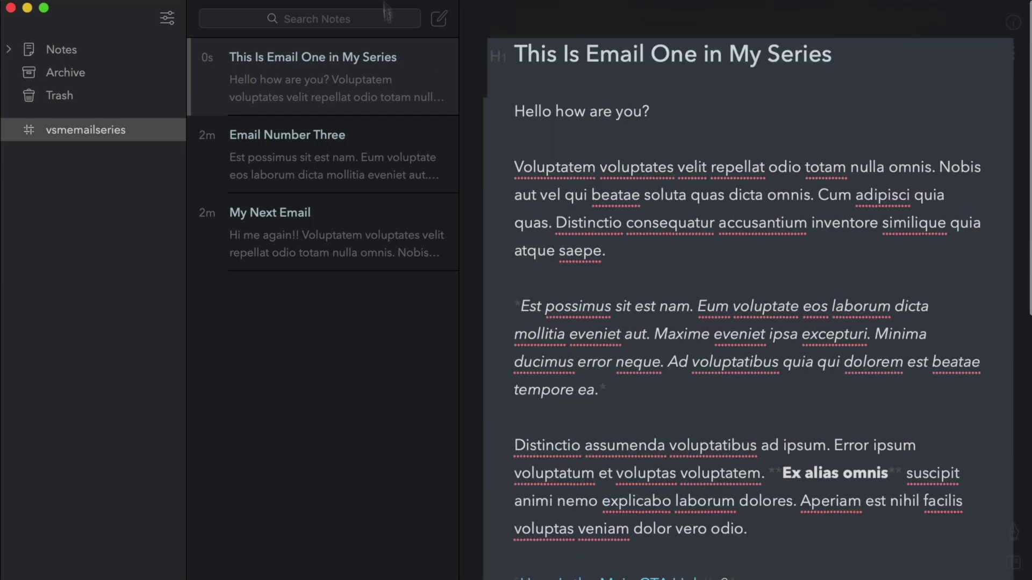
Copy the whole Bear note as HTML and return to the ConvertKit editor in Safari.
right_click(793, 118)
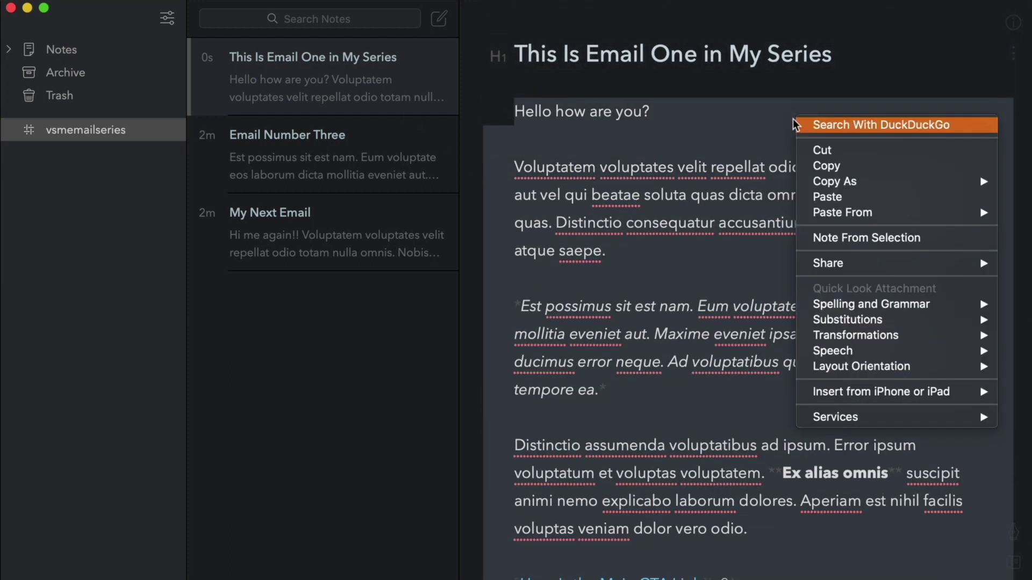
mouse_move(904, 179)
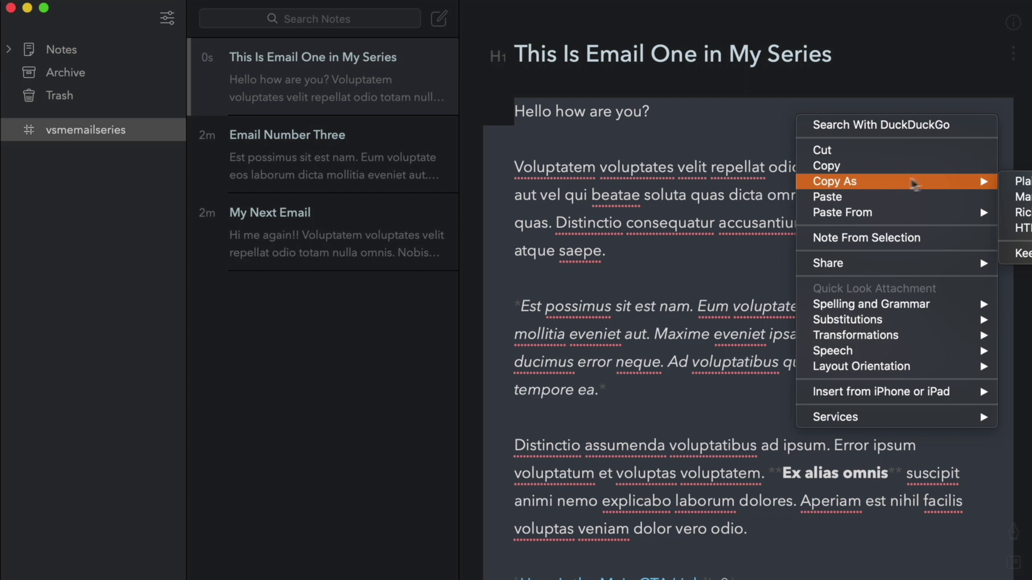
click(1018, 228)
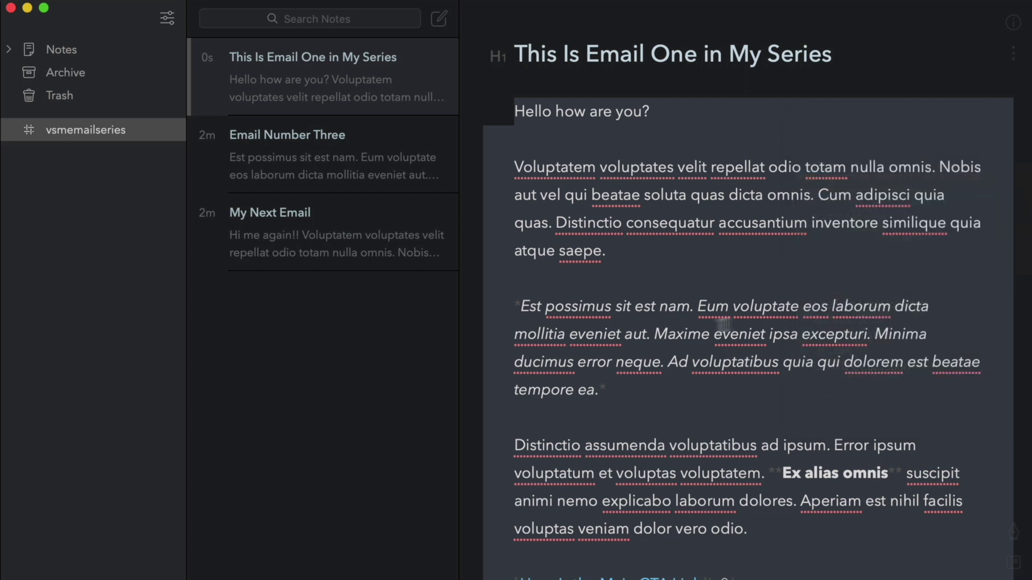
click(729, 257)
key(super+Tab)
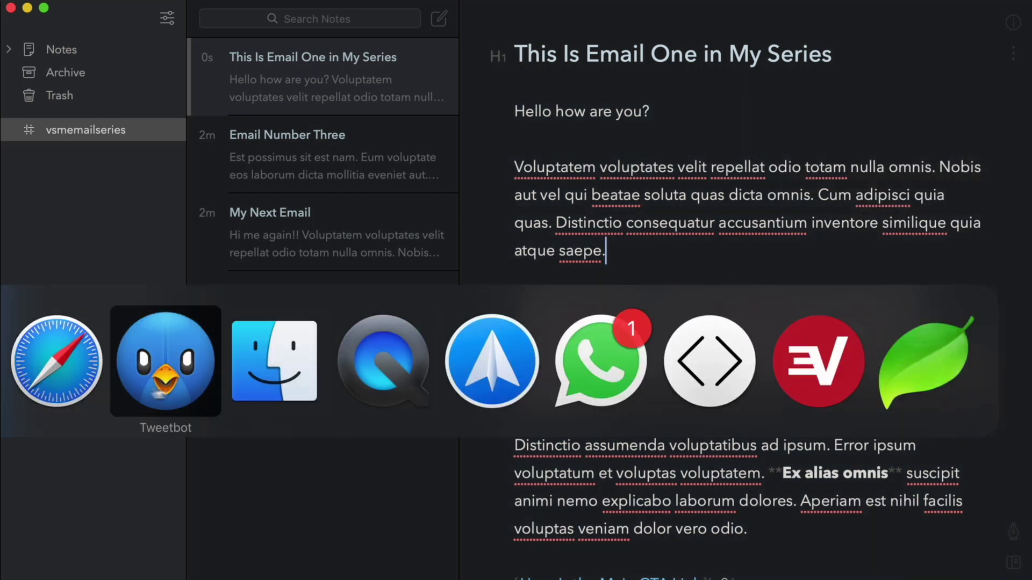
click(75, 382)
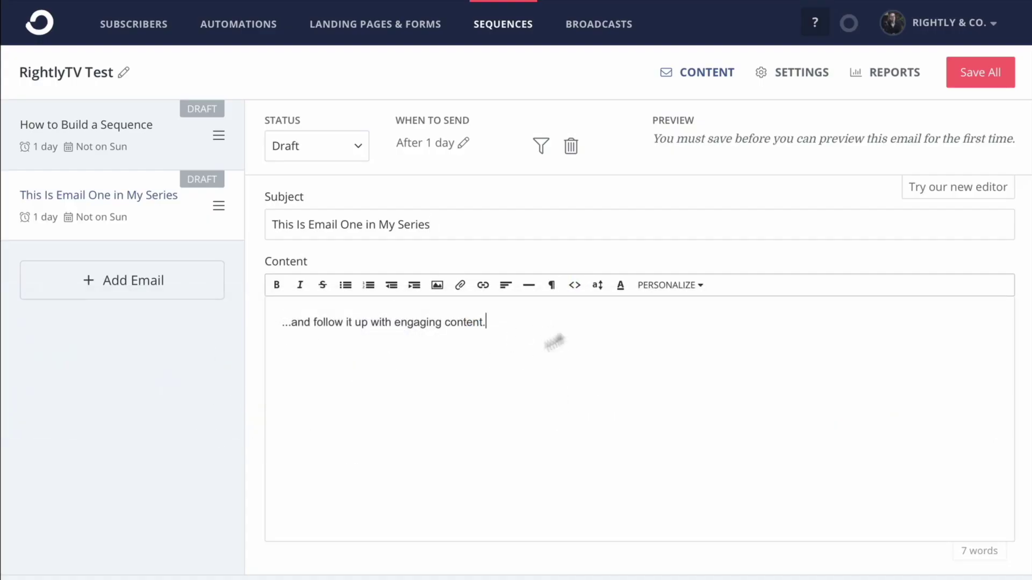
Replace the email's HTML source with the copied Bear HTML and check the formatted result.
click(574, 296)
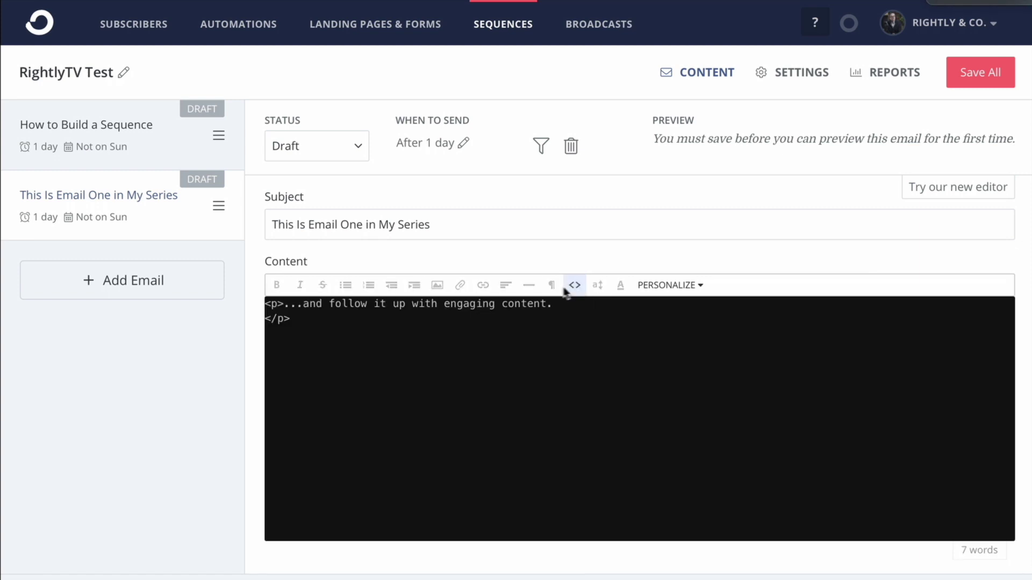
click(325, 318)
key(ctrl+a)
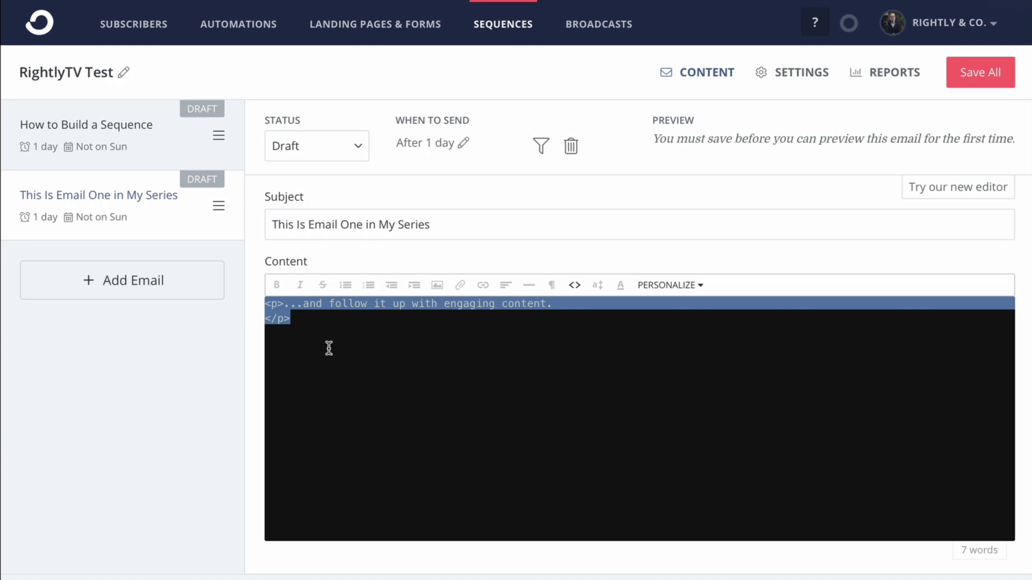
key(ctrl+v)
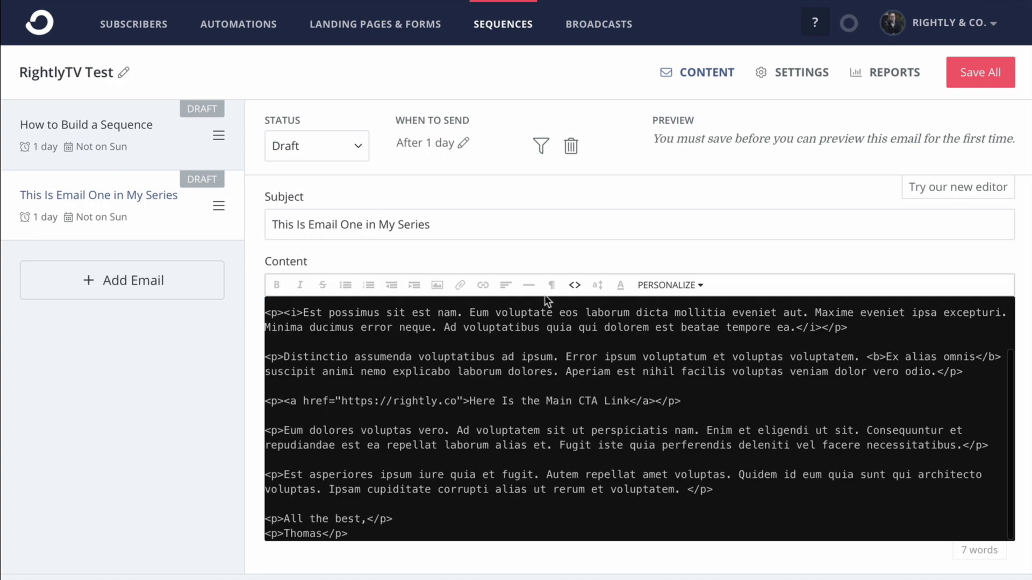
click(575, 290)
scroll(628, 484, down, 5)
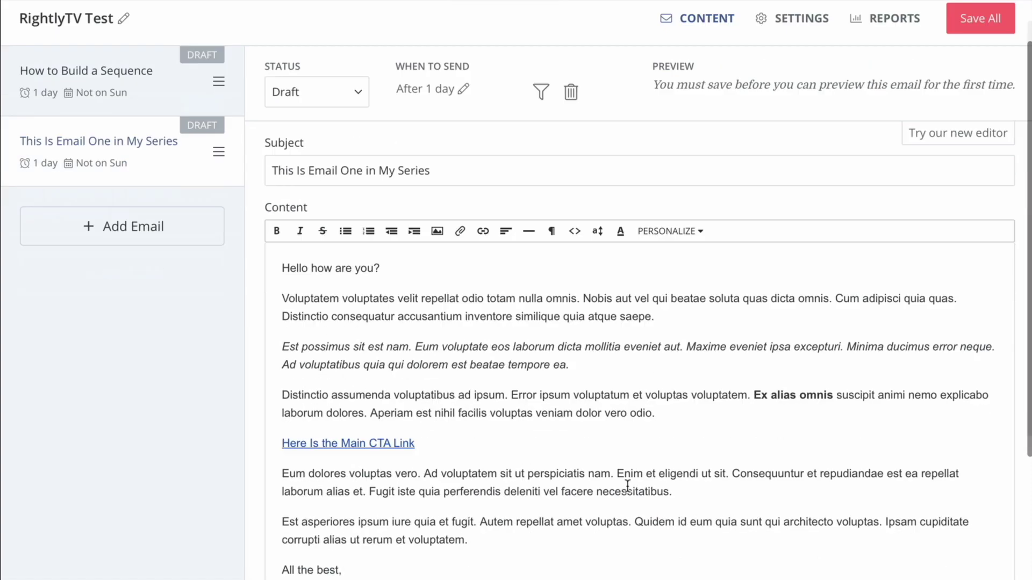
scroll(610, 475, up, 4)
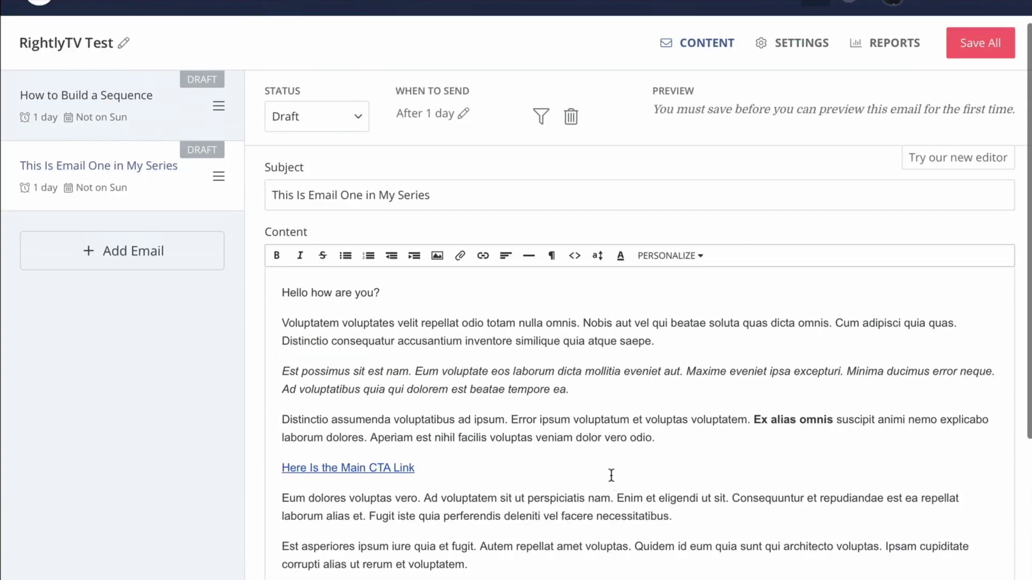
scroll(610, 475, down, 2)
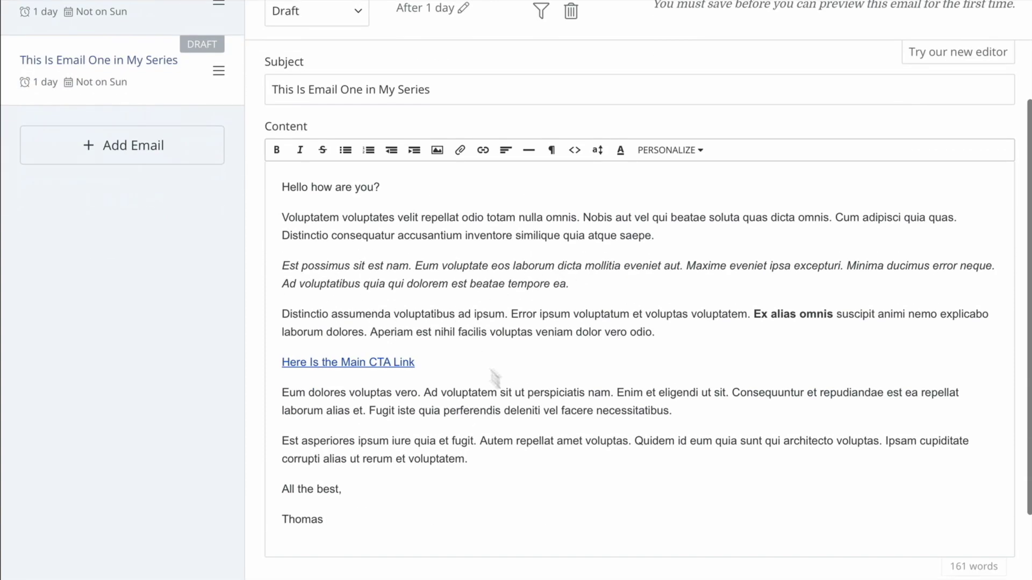
scroll(725, 468, up, 3)
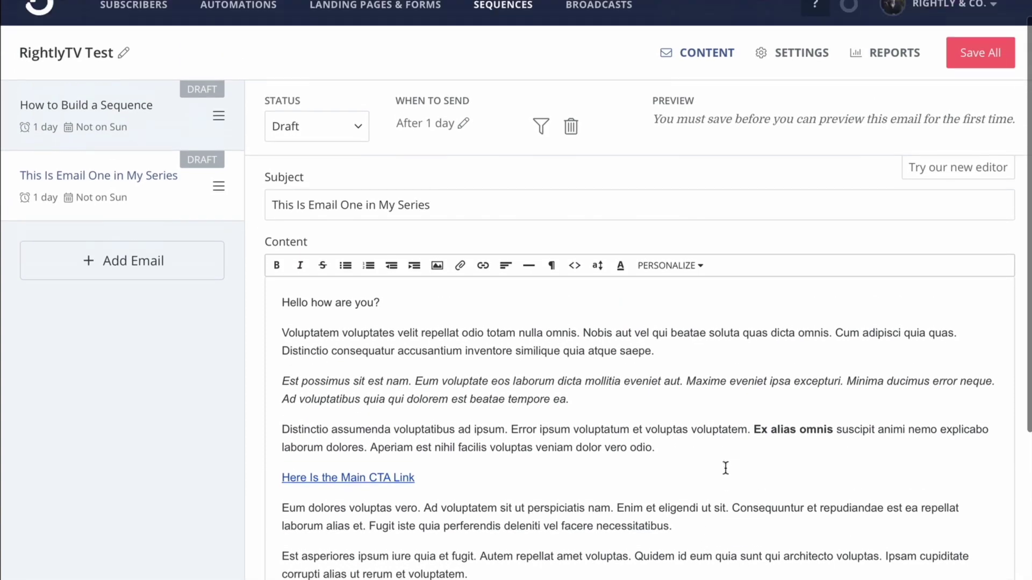
Save all sequence changes and add a new draft email.
click(979, 53)
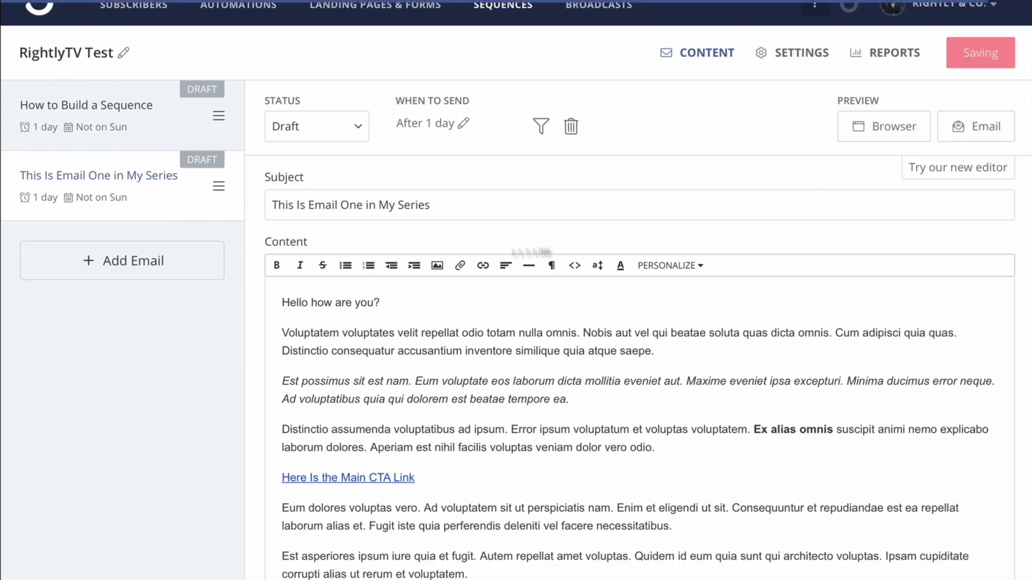
click(131, 272)
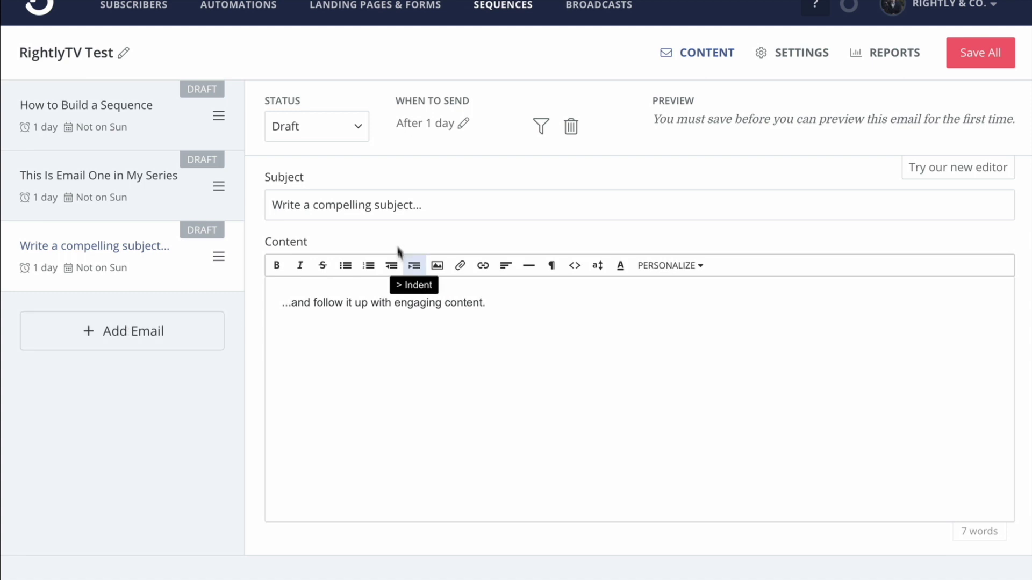
drag(465, 206, 266, 208)
click(313, 324)
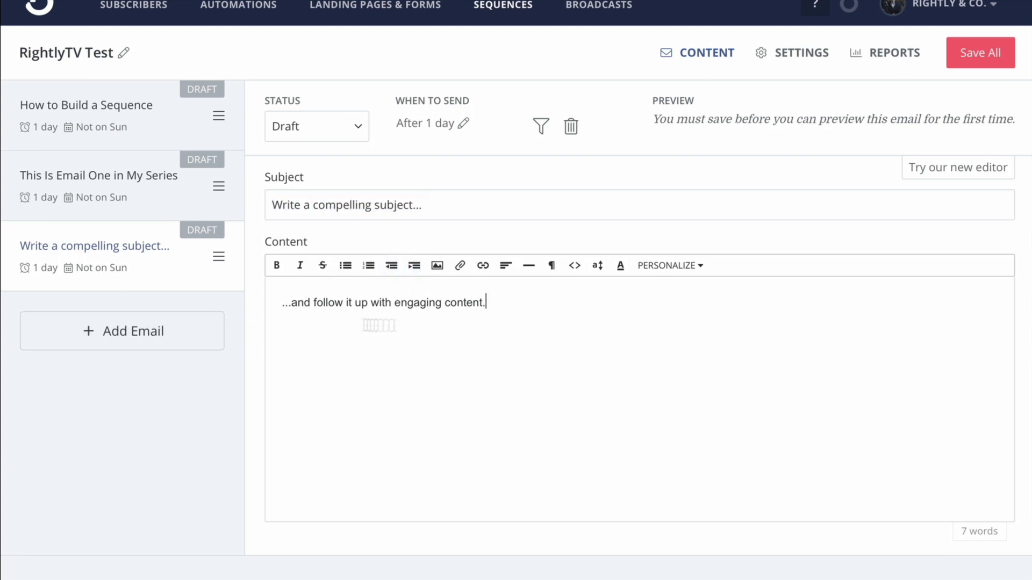